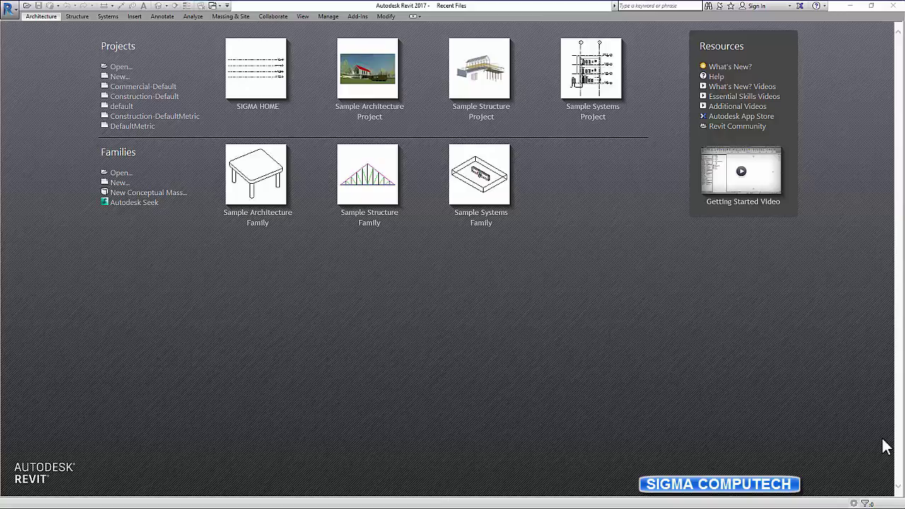
- Open the SIGMA HOME project from Documents and show its 00 Foundation floor plan
click(119, 66)
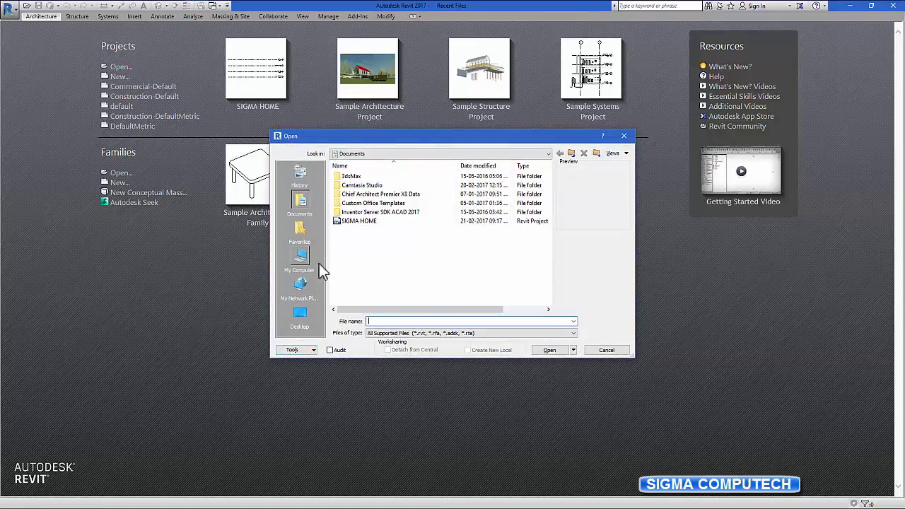
click(354, 221)
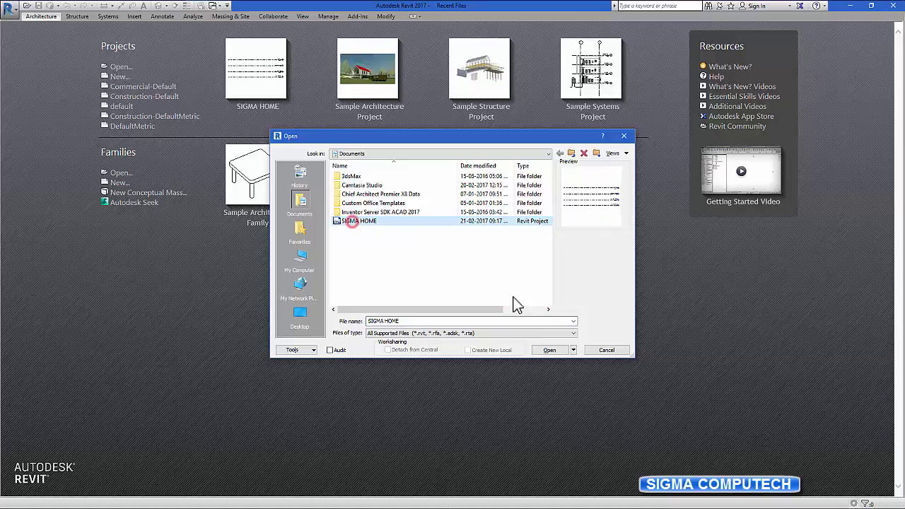
click(548, 350)
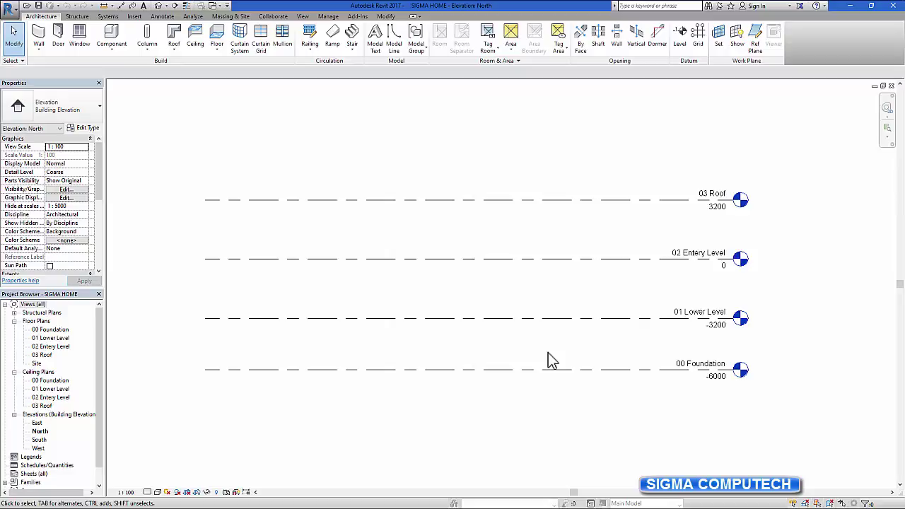
double_click(55, 329)
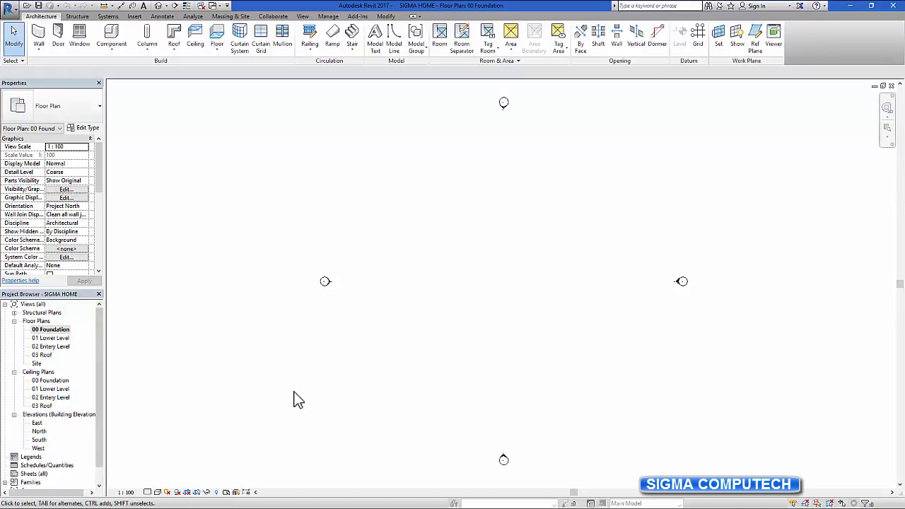
- Set up a Retaining - 300mm Concrete wall with its height up to 02 Entery Level and Wall Centerline as location line
click(39, 36)
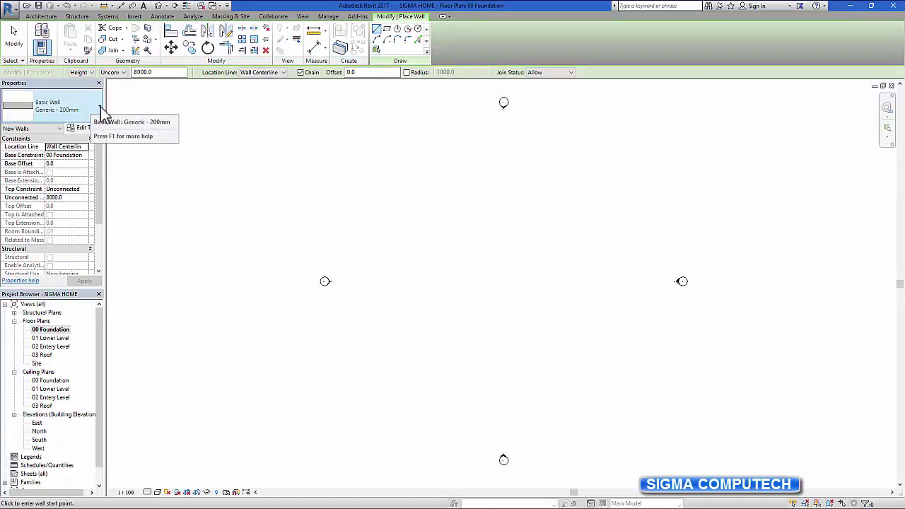
click(100, 111)
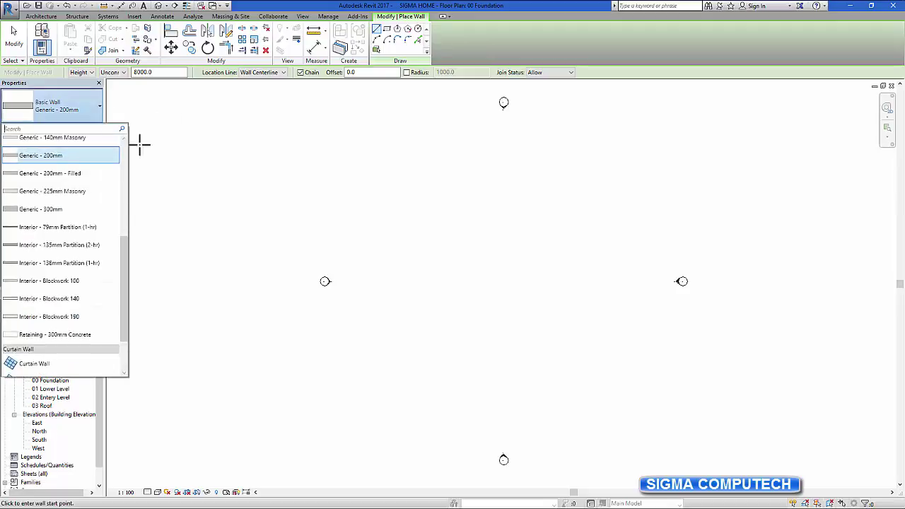
mouse_move(125, 260)
mouse_down()
mouse_move(118, 190)
mouse_move(117, 274)
mouse_up()
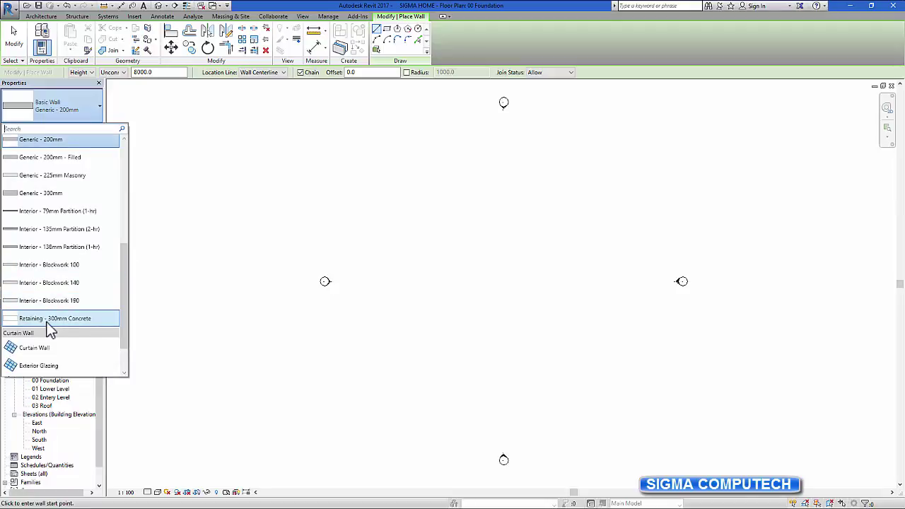
click(69, 319)
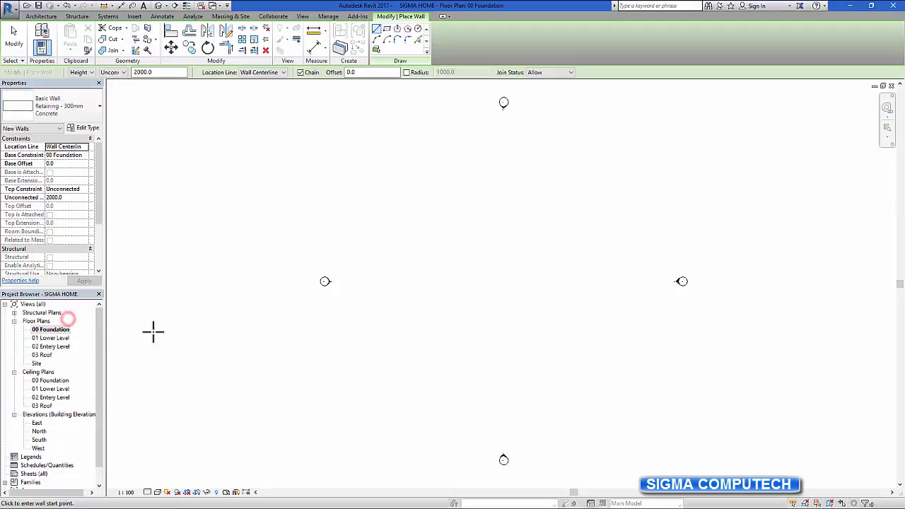
click(124, 74)
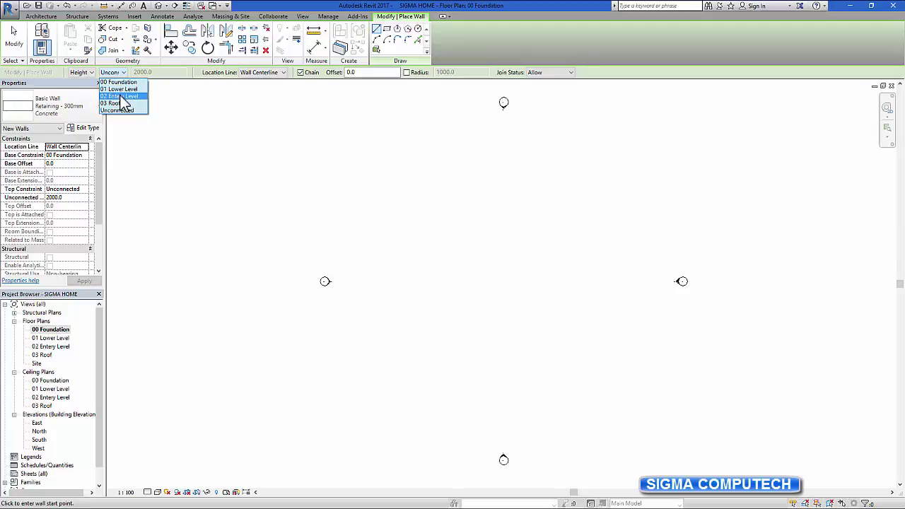
click(121, 96)
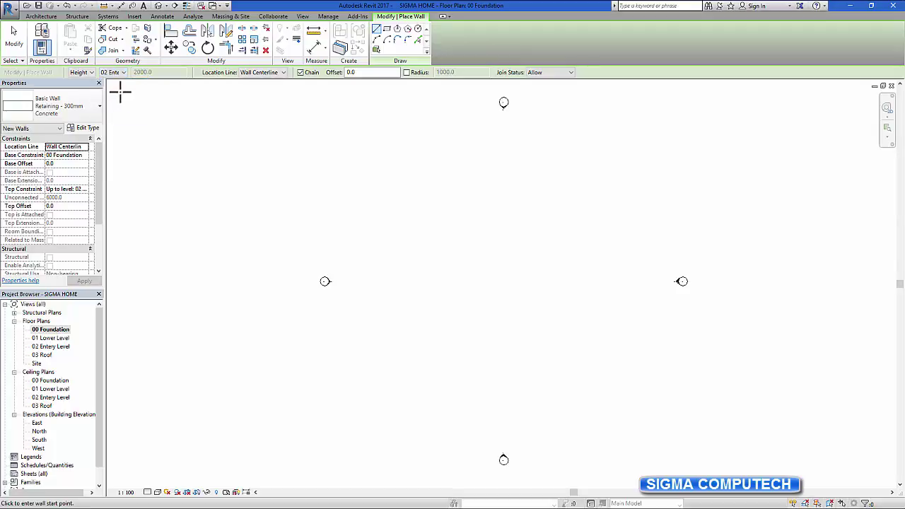
click(280, 72)
click(273, 83)
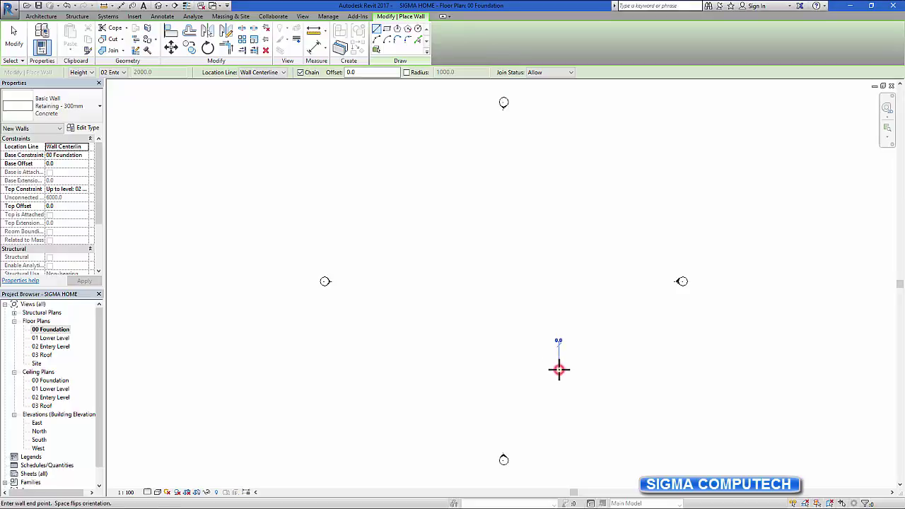
- Draw a U-shaped chain of retaining walls open to the east: 14000 west, 12000 north, and 14000 east
click(558, 369)
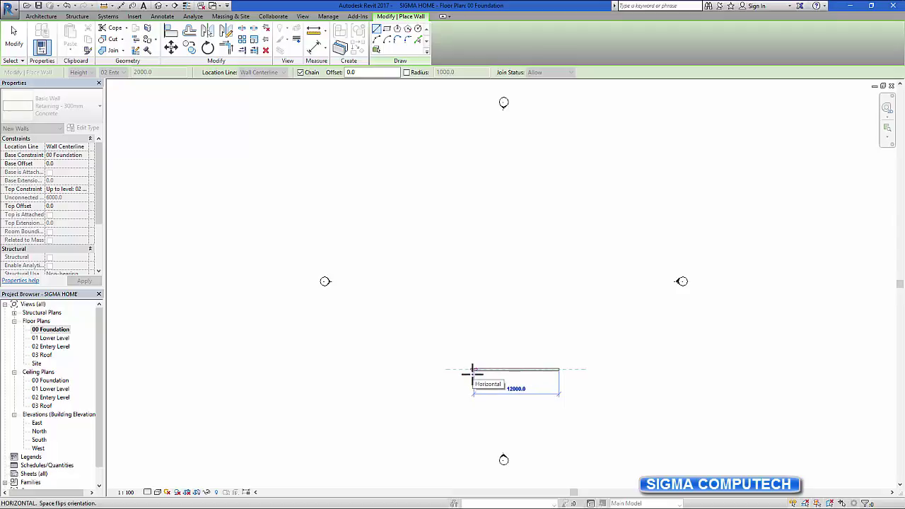
text(14000)
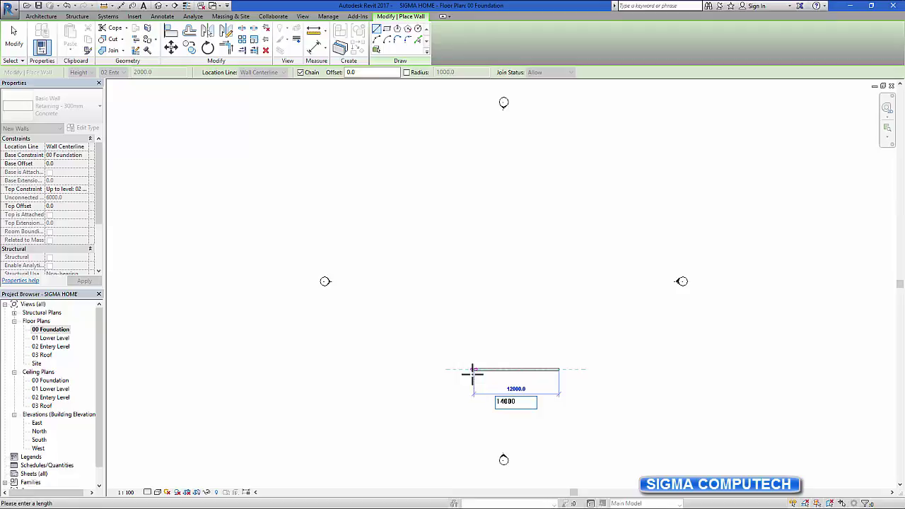
key(Return)
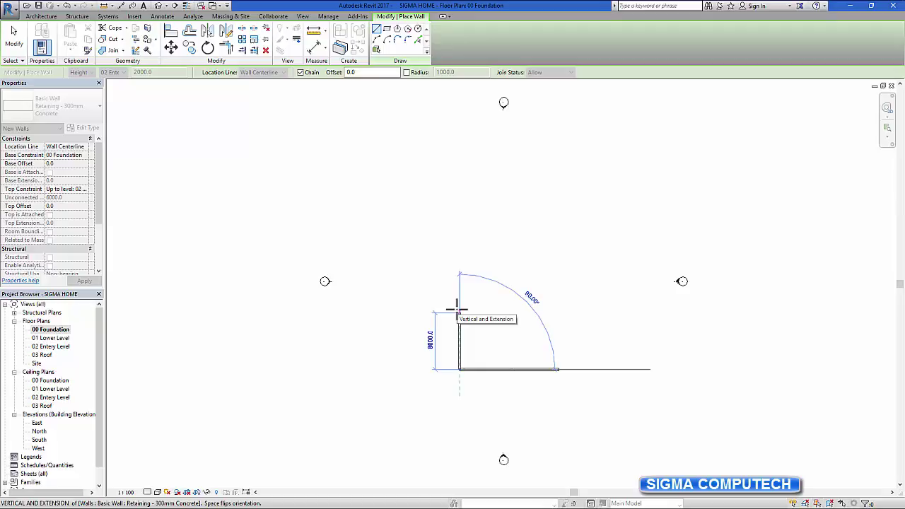
text(12000)
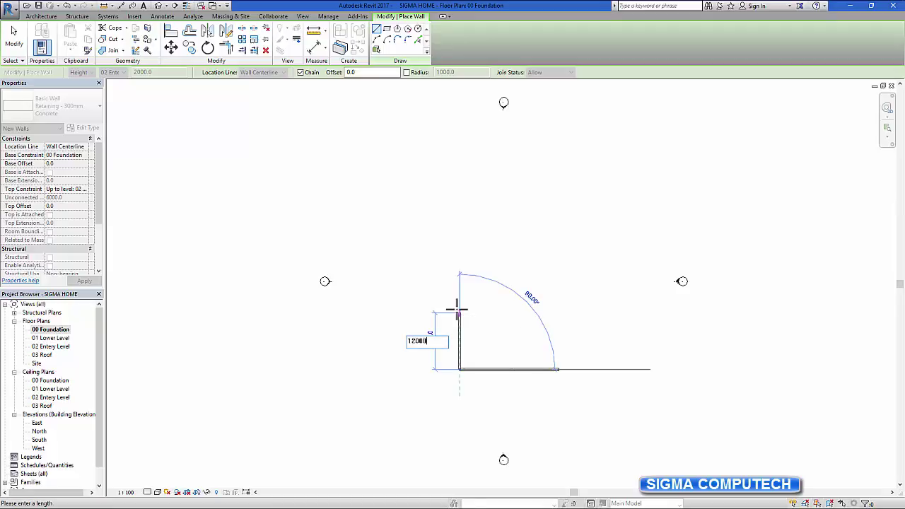
key(Return)
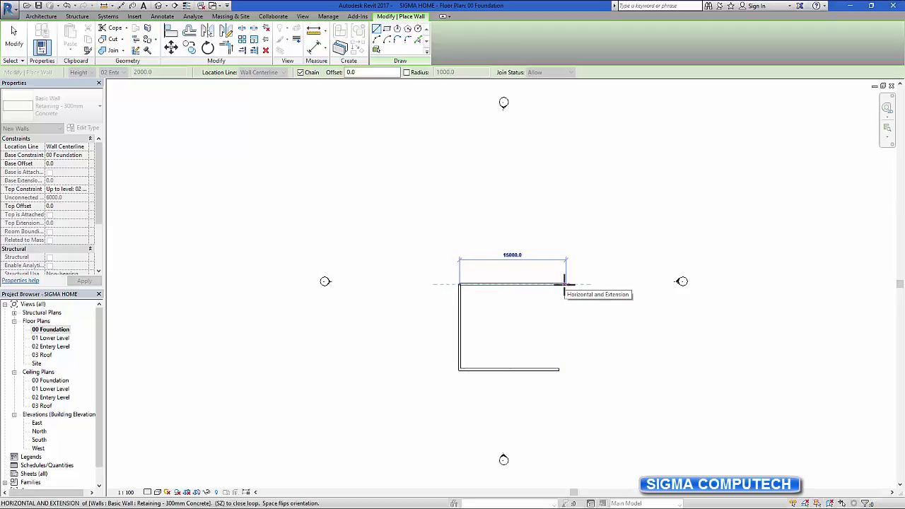
text(14000)
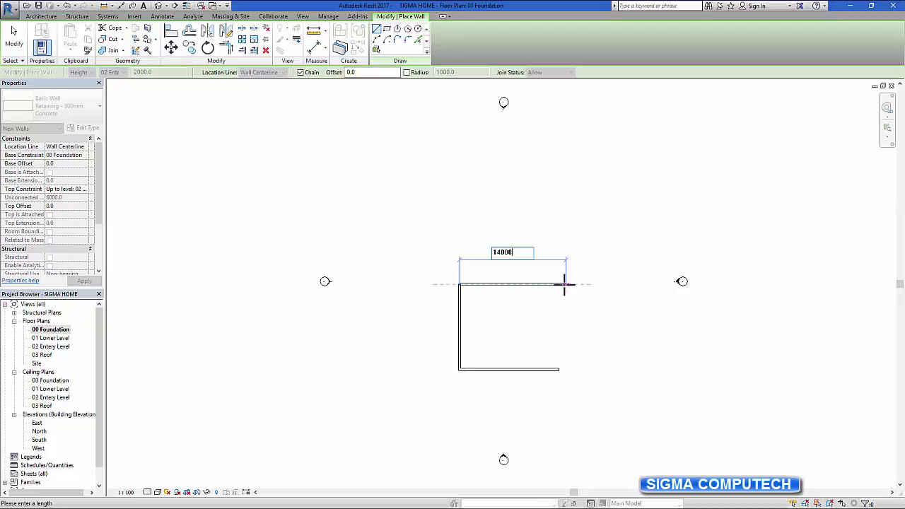
key(Return)
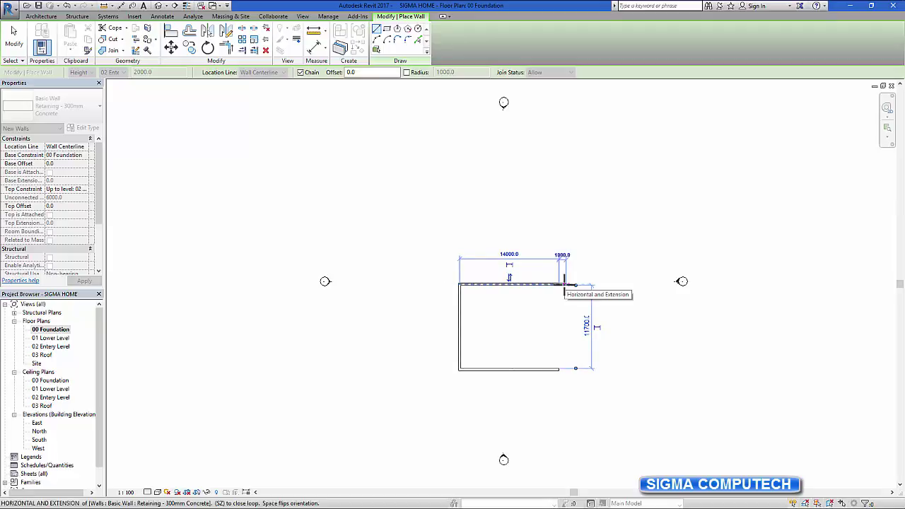
key(Escape)
key(Escape)
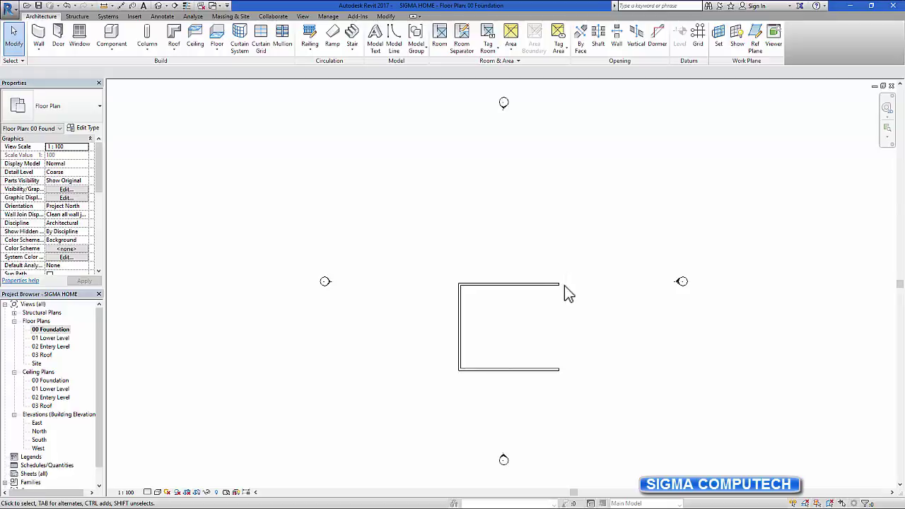
- On the 01 Lower Level floor plan, set up a Foundation - 300mm Concrete wall with depth to 00 Foundation and Wall Centerline location line
double_click(59, 339)
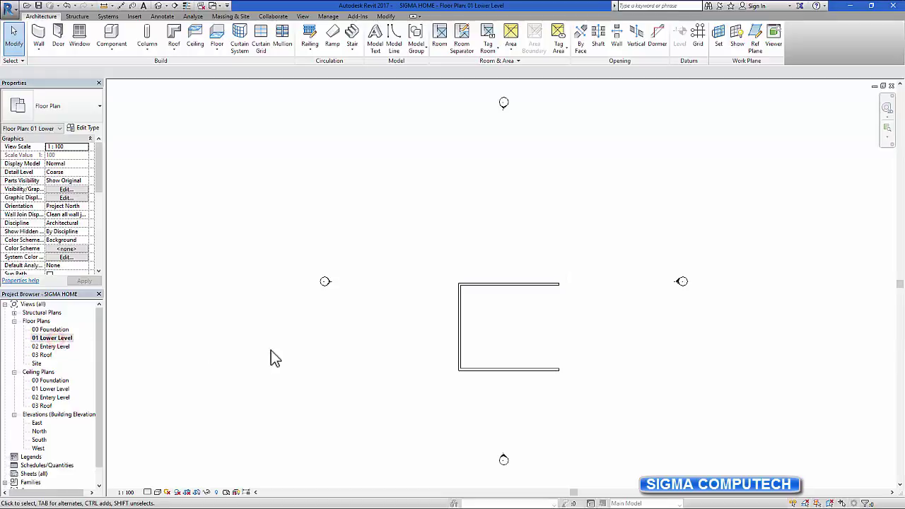
click(38, 36)
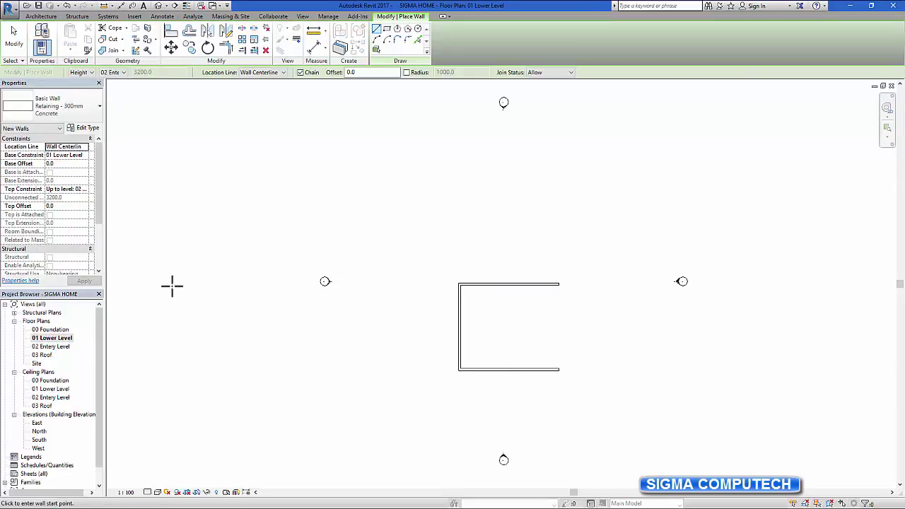
click(100, 108)
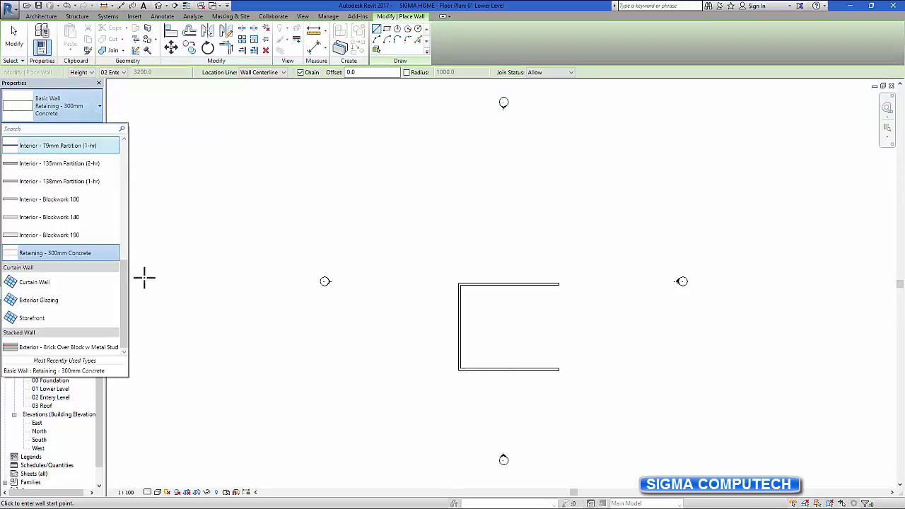
drag(130, 286, 121, 202)
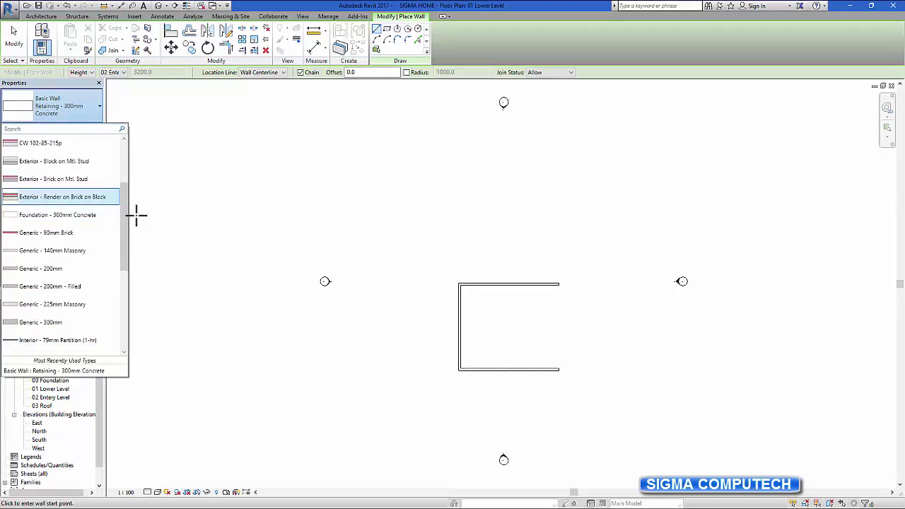
click(75, 218)
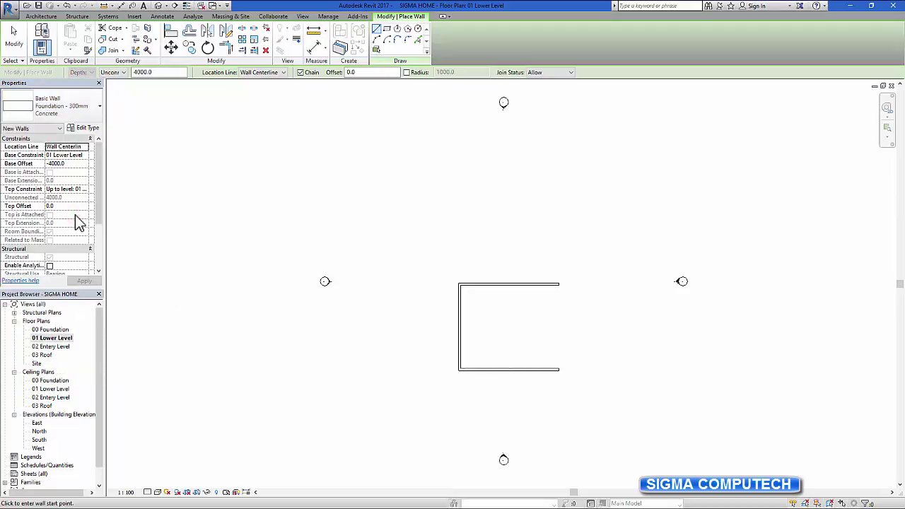
click(124, 73)
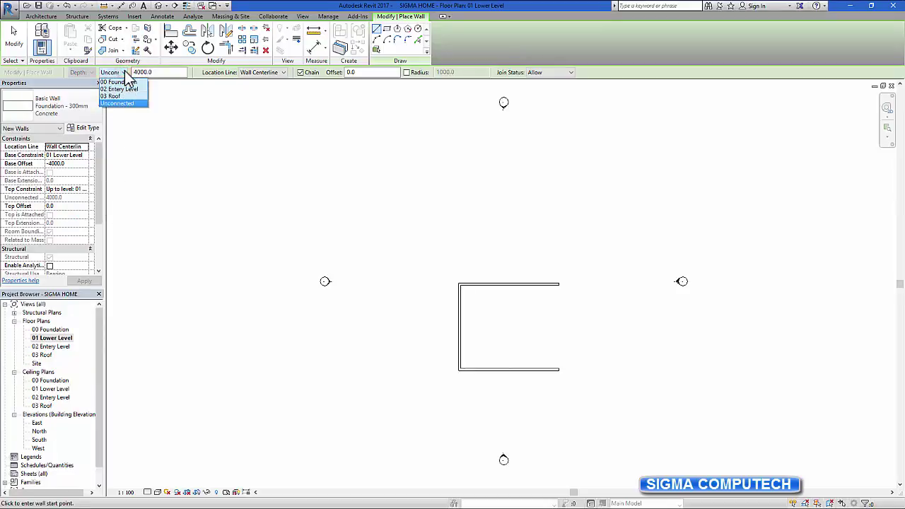
click(117, 83)
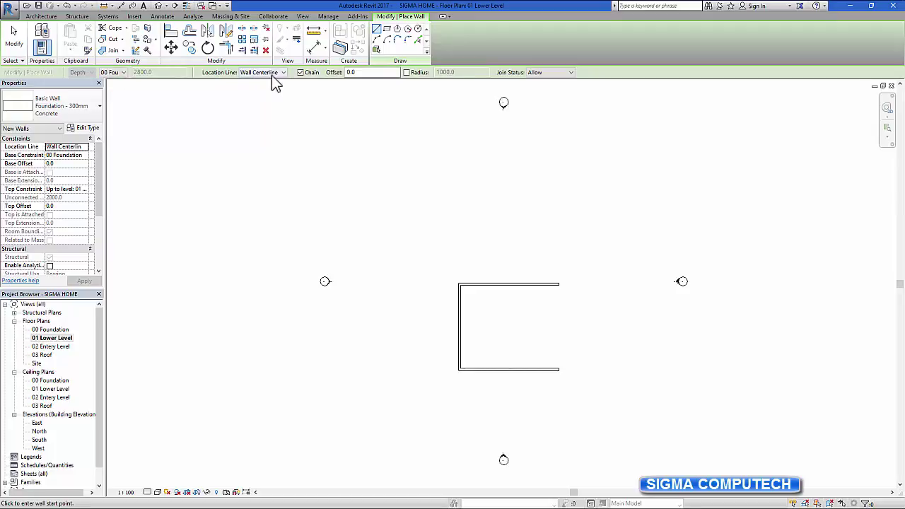
click(272, 73)
click(271, 83)
- Draw chained foundation walls from the north retaining wall's east end: 3000 east, 2000 south, and 4000 east
scroll(625, 326, up, 2)
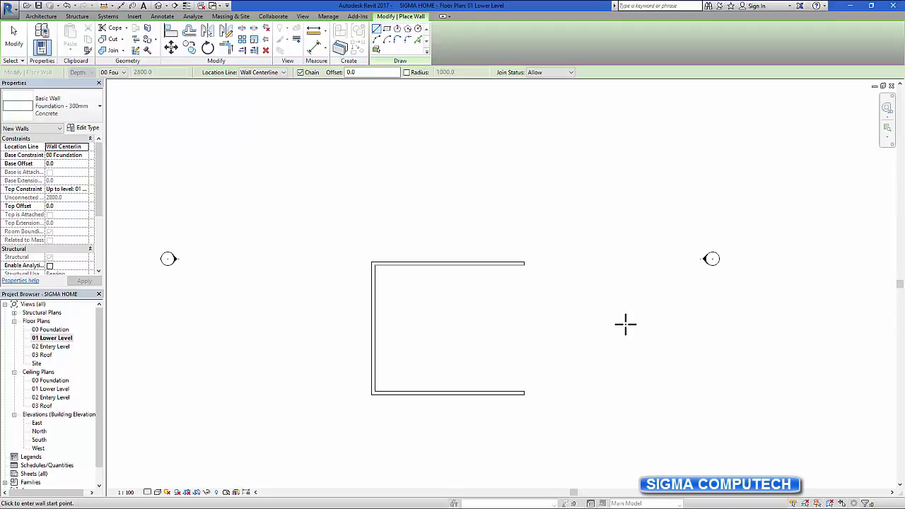
scroll(625, 325, up, 1)
scroll(624, 325, up, 1)
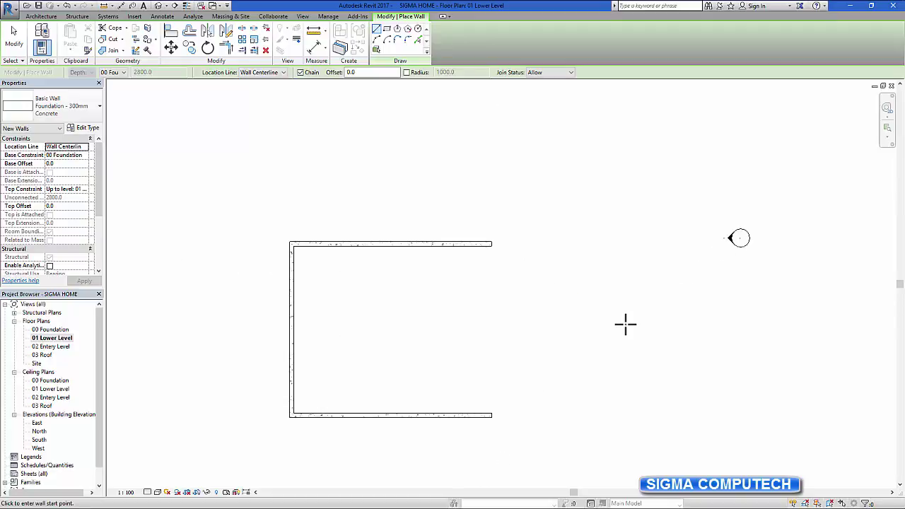
click(491, 244)
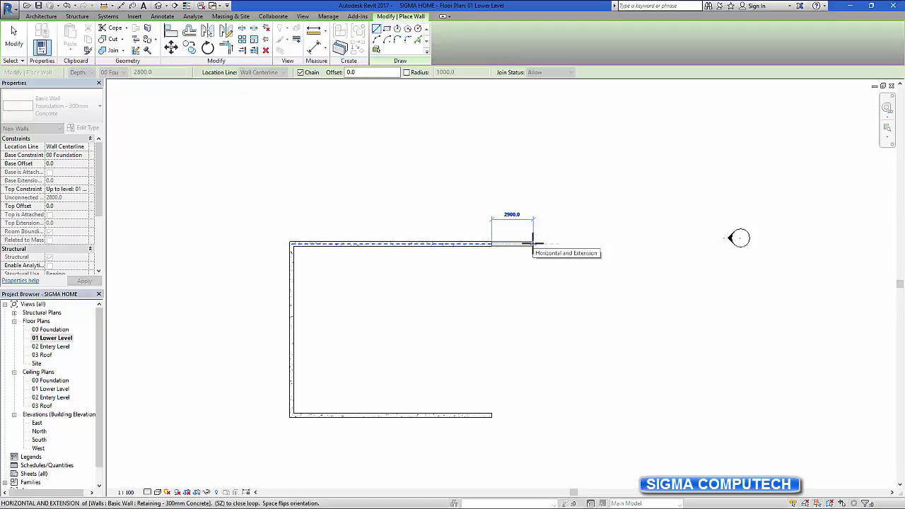
text(3000)
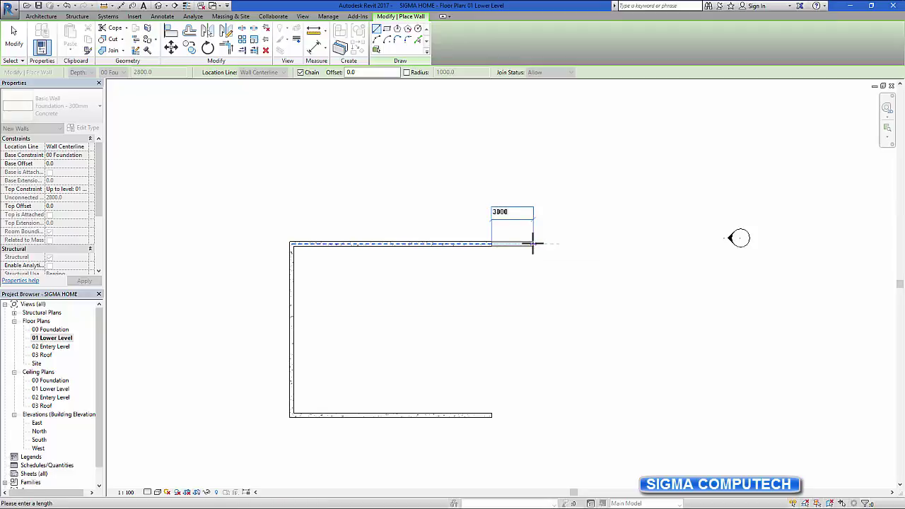
key(Return)
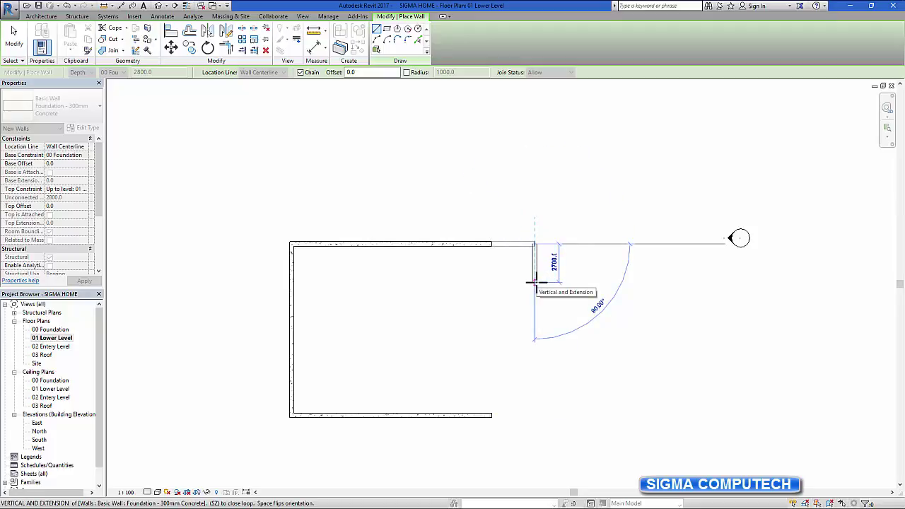
text(2800)
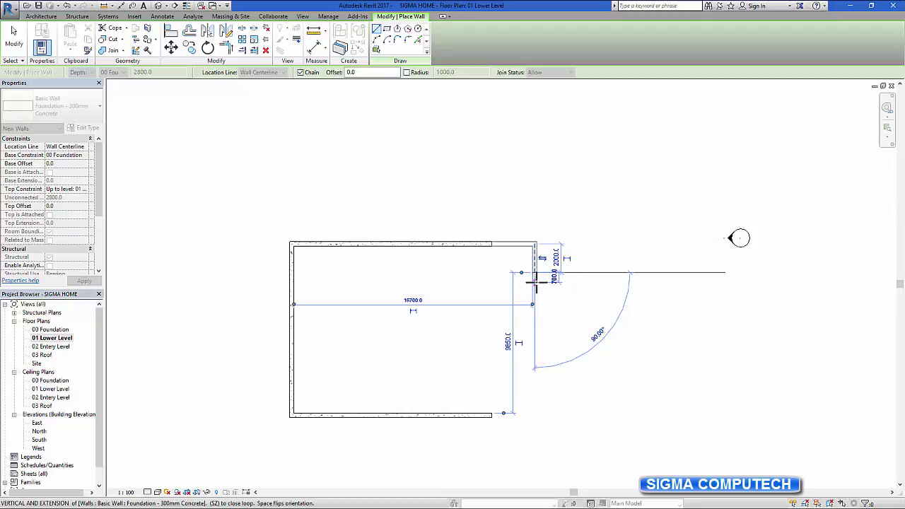
key(Return)
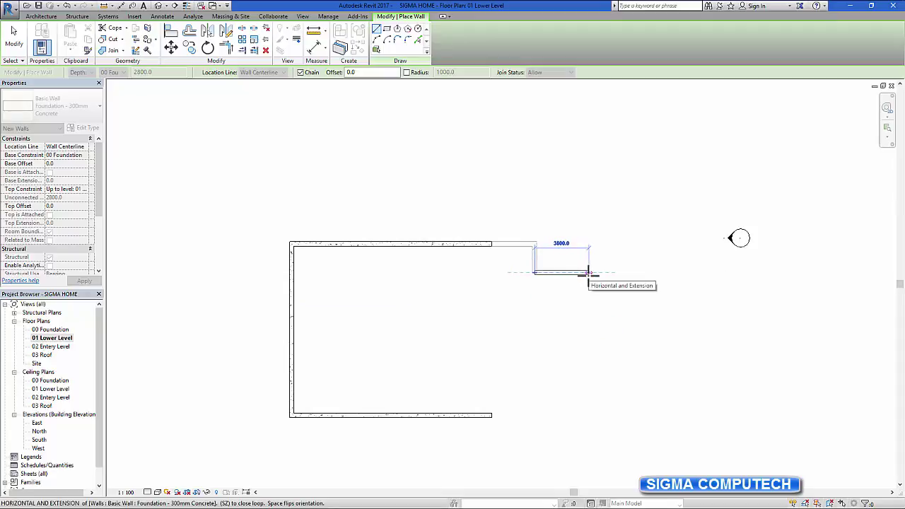
text(4000)
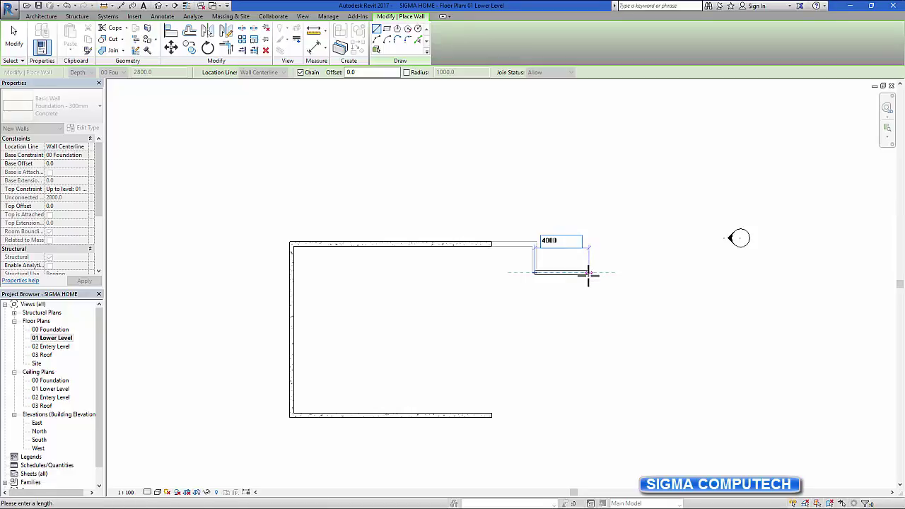
key(Return)
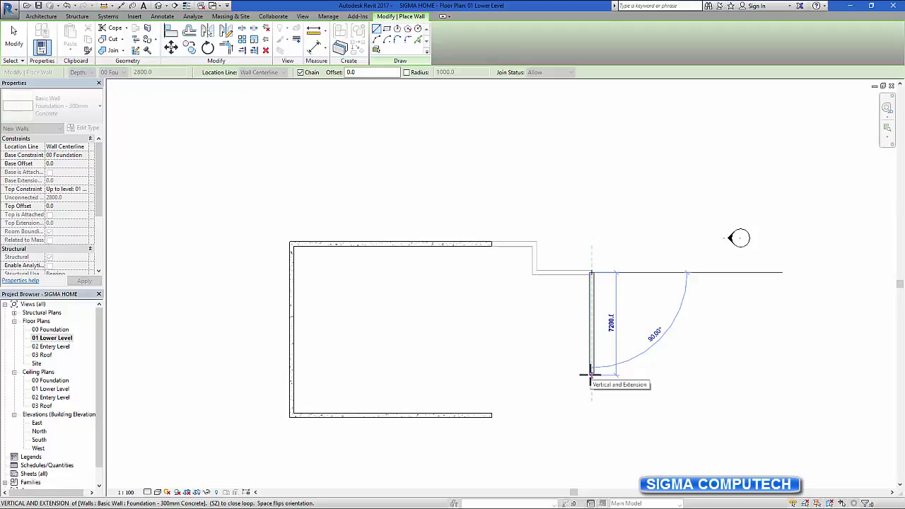
- Continue the foundation wall chain 8000 south and 4000 west
text(8000)
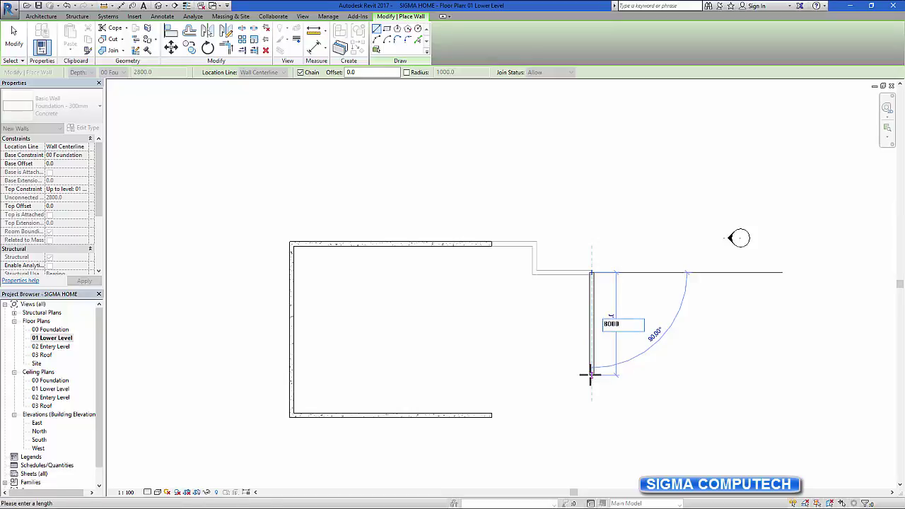
key(Return)
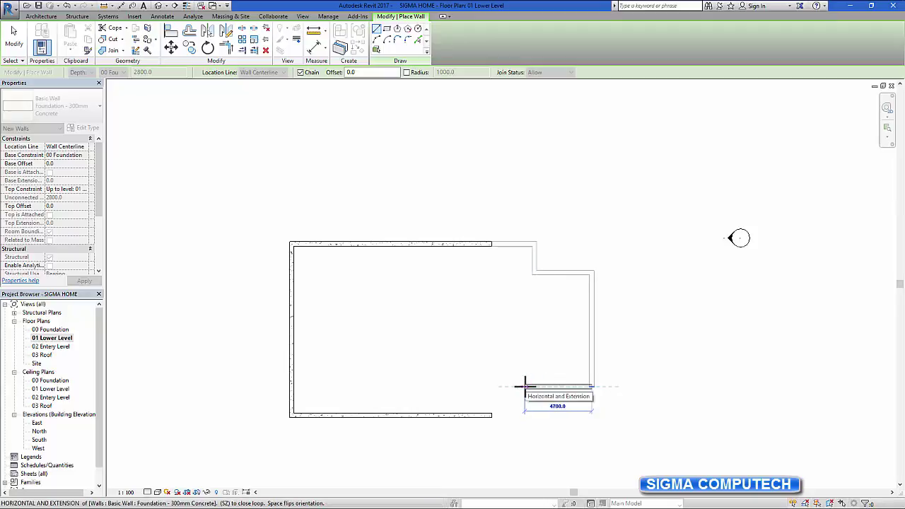
text(4000)
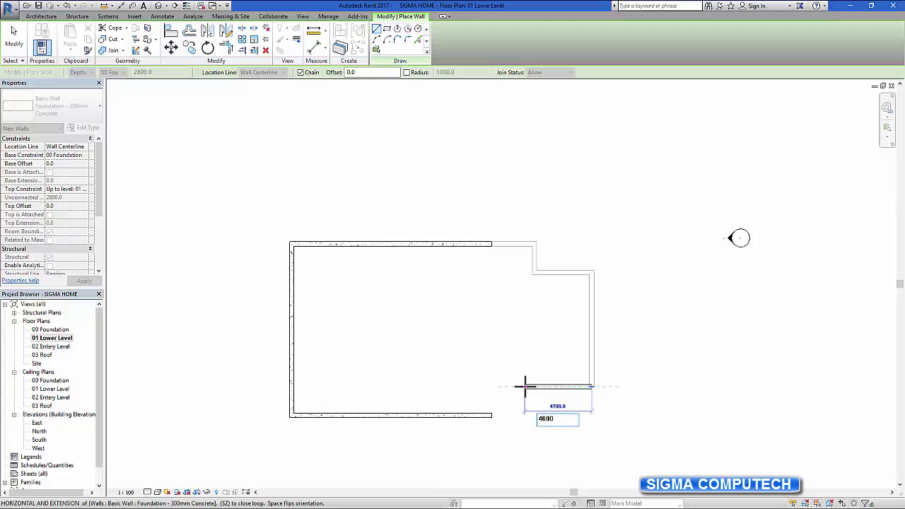
key(Return)
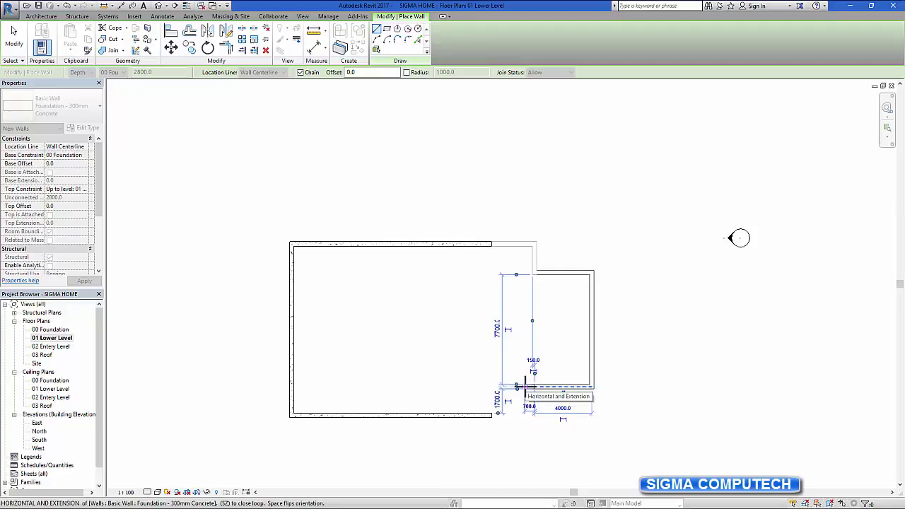
click(531, 386)
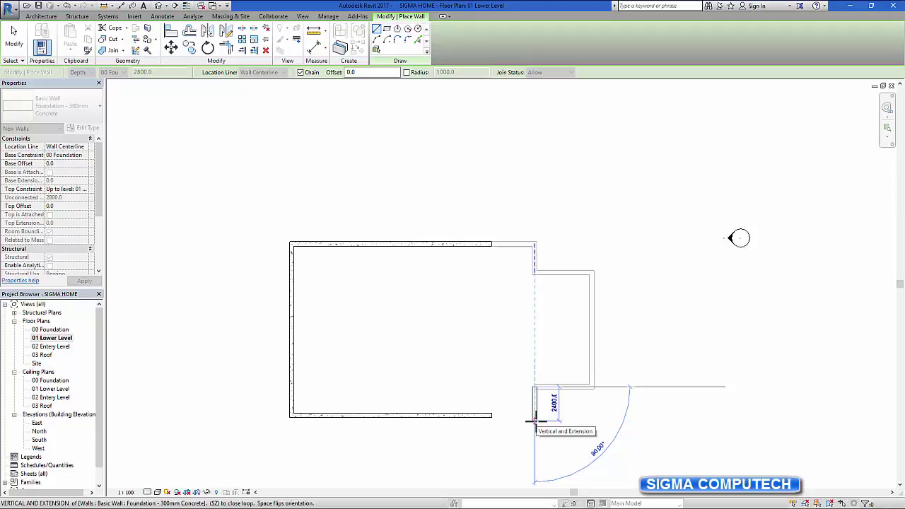
- Continue the foundation wall chain 2000 south, close it at the south retaining wall's east end, and finish the Wall command
text(2000)
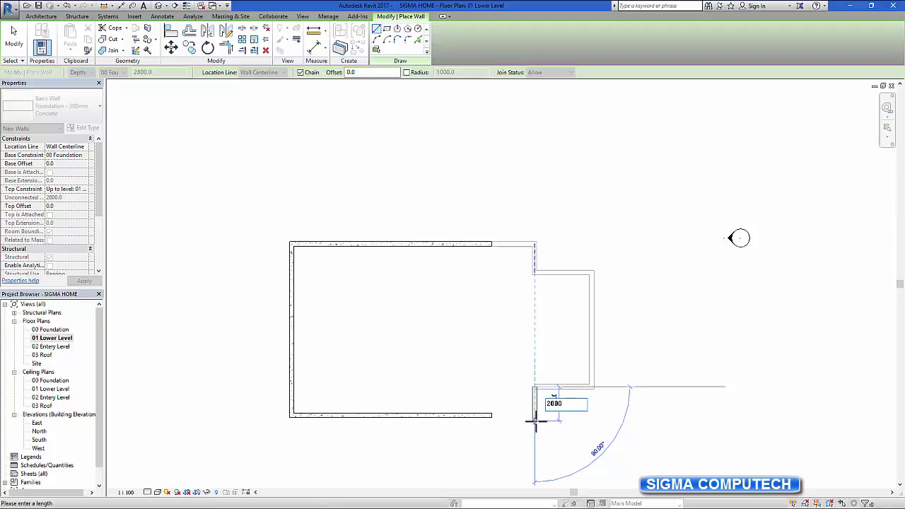
key(Return)
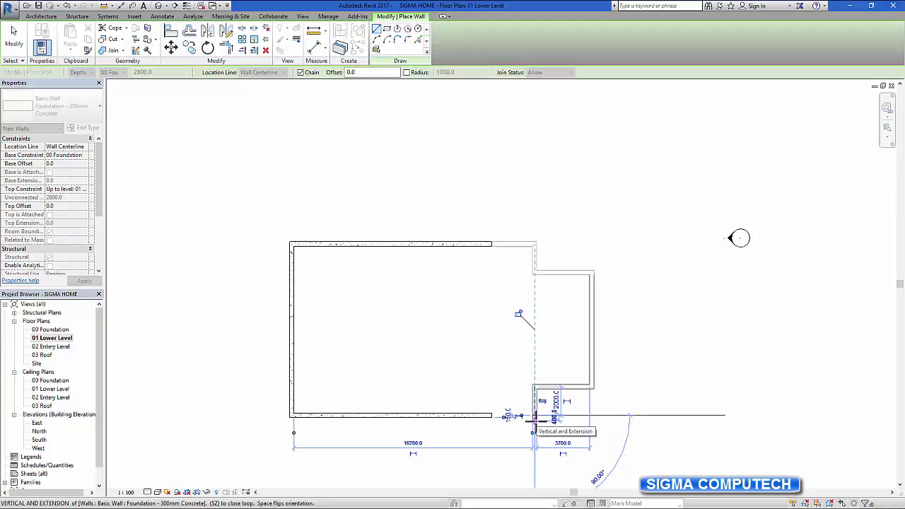
click(491, 415)
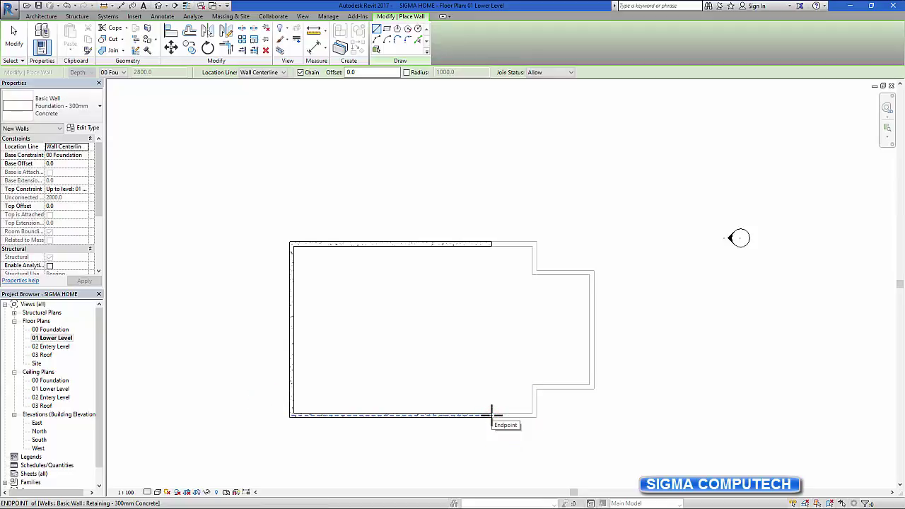
key(Escape)
key(Escape)
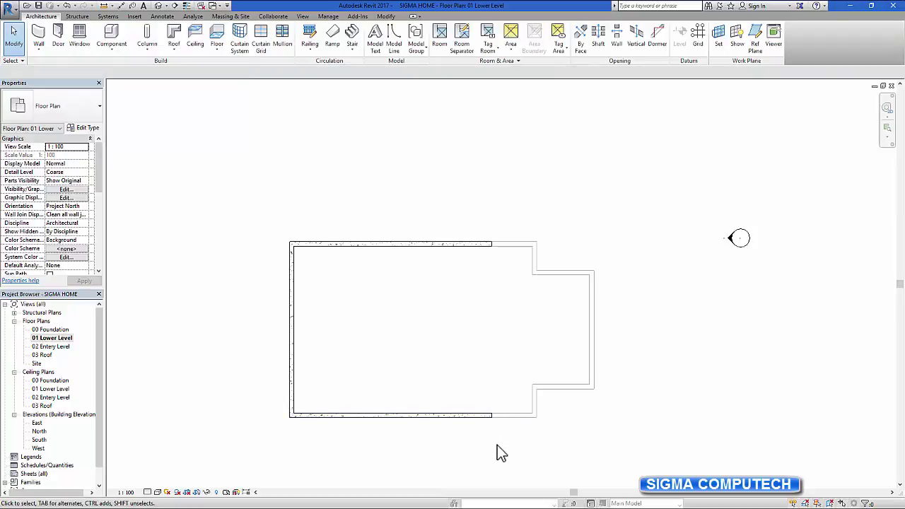
- Open the default 3D view of the basement walls and set its visual style to Shaded
middle_drag(511, 456, 511, 441)
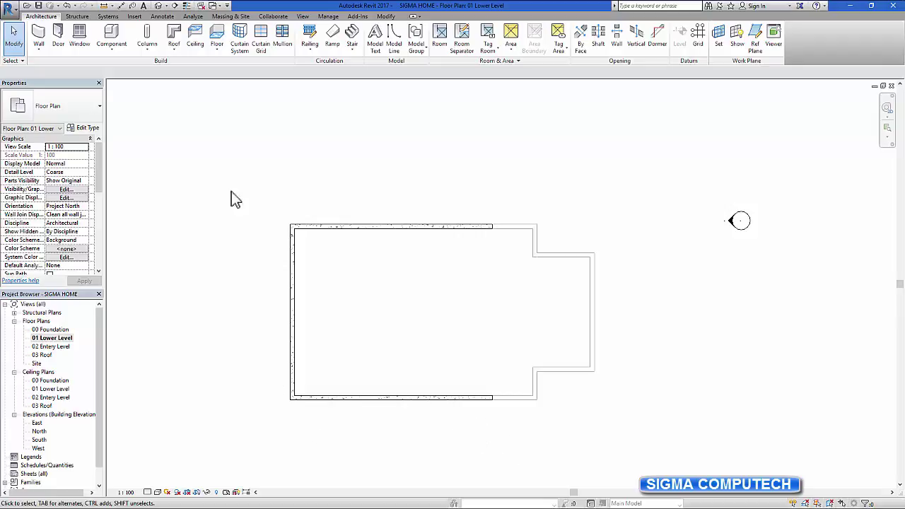
click(304, 16)
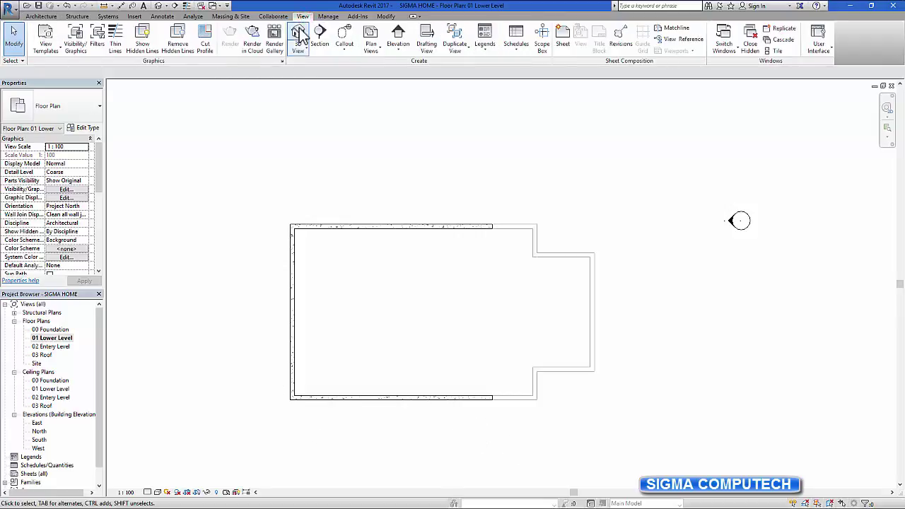
click(299, 34)
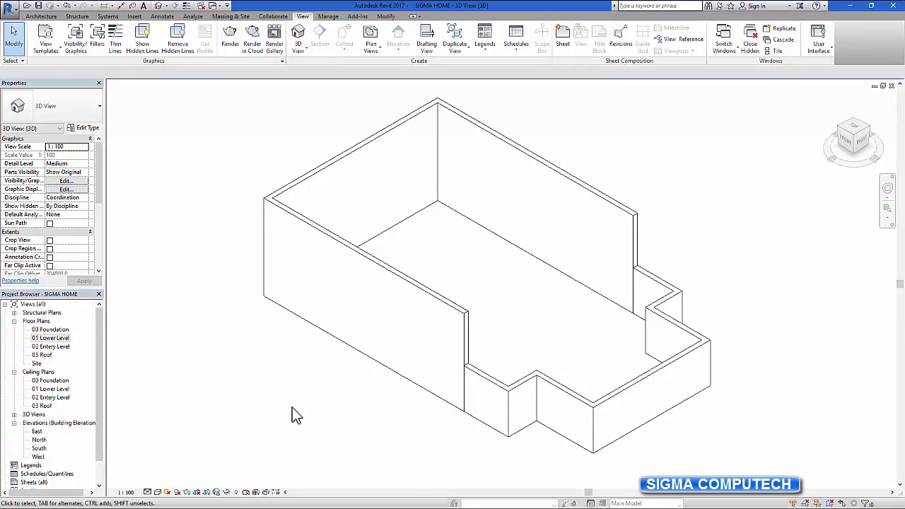
click(158, 493)
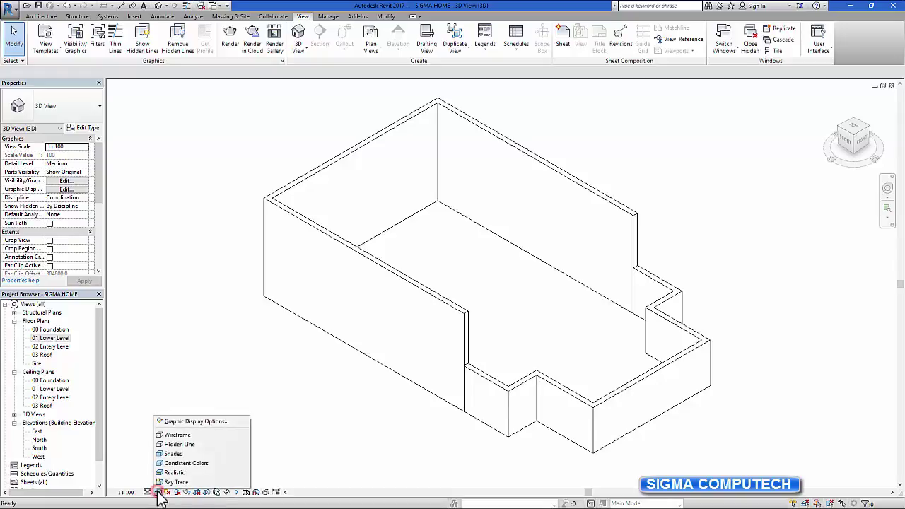
click(173, 454)
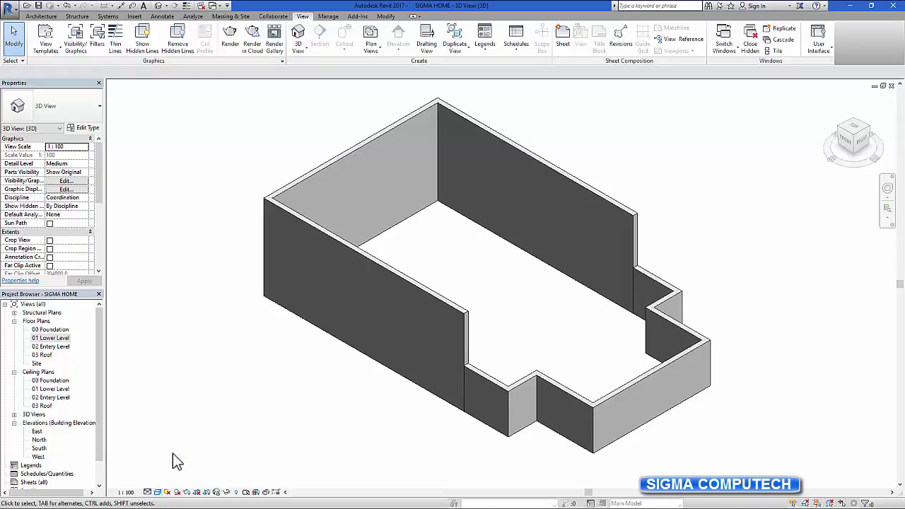
- Close the 3D view and return to the 01 Lower Level floor plan
click(892, 86)
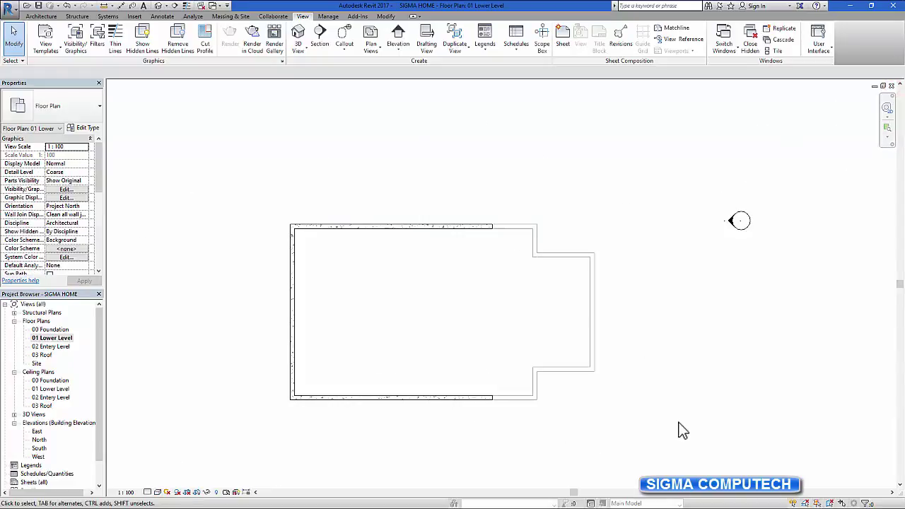
double_click(53, 345)
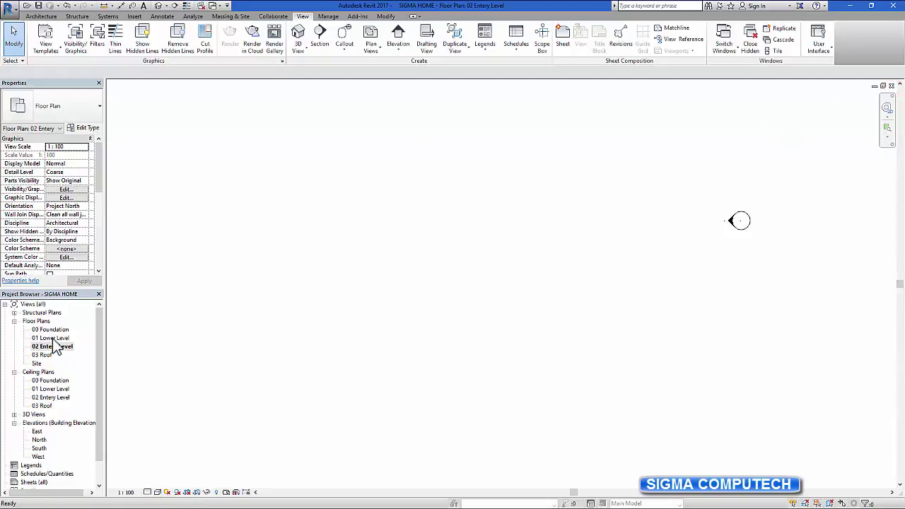
double_click(53, 338)
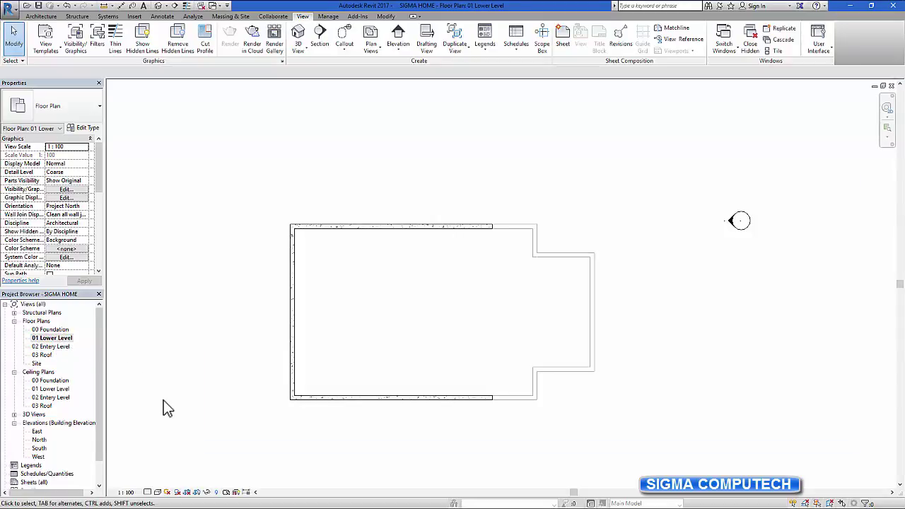
- Set up a Generic - 200mm wall with its height up to 03 Roof and Core Face: Exterior as location line
click(41, 16)
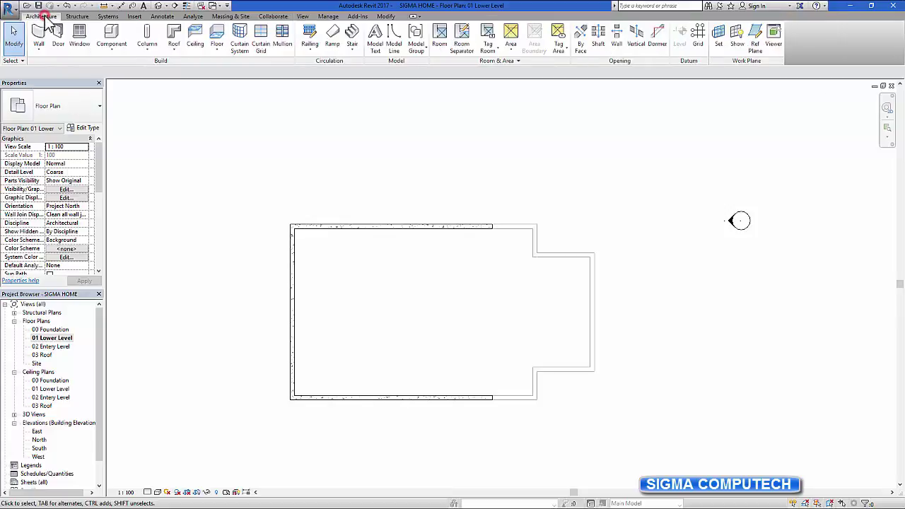
click(41, 33)
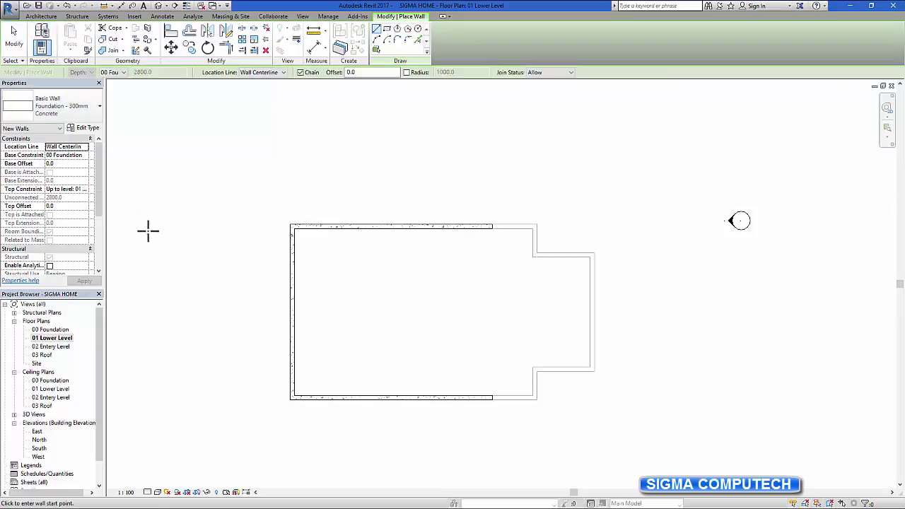
click(99, 106)
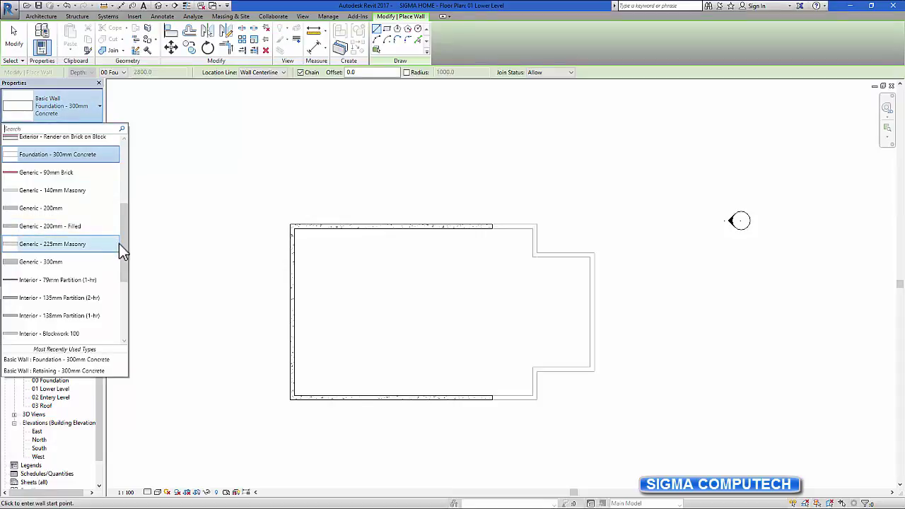
drag(123, 245, 115, 226)
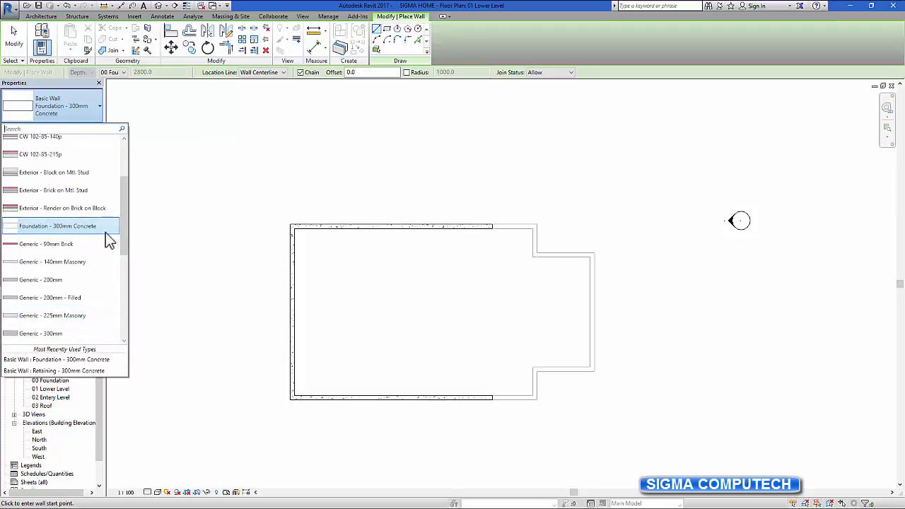
click(49, 281)
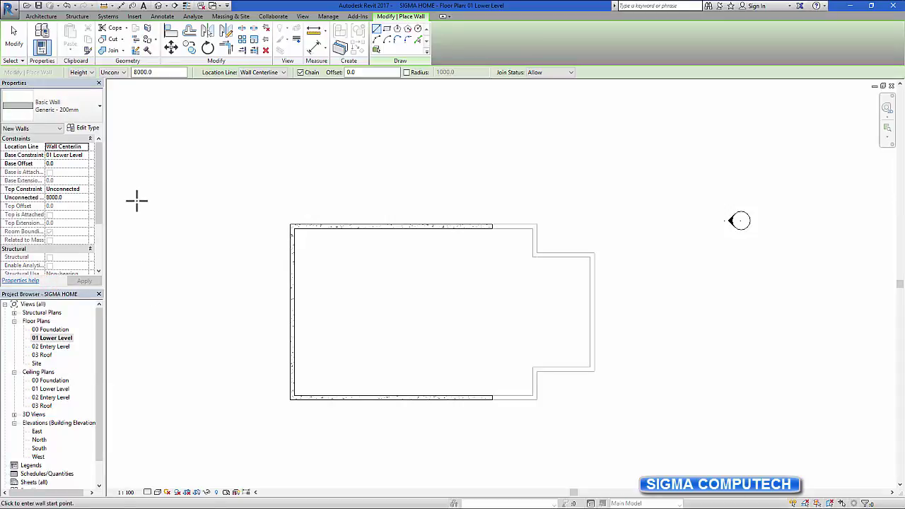
click(123, 74)
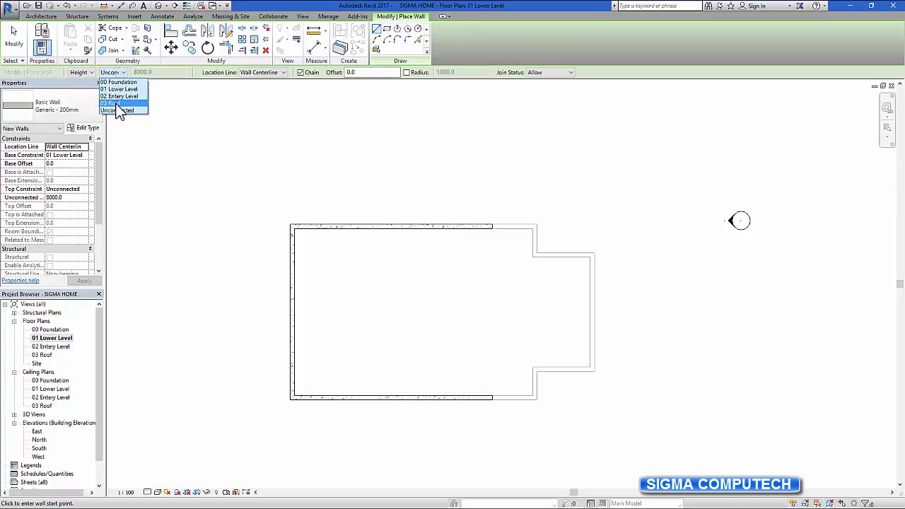
click(113, 103)
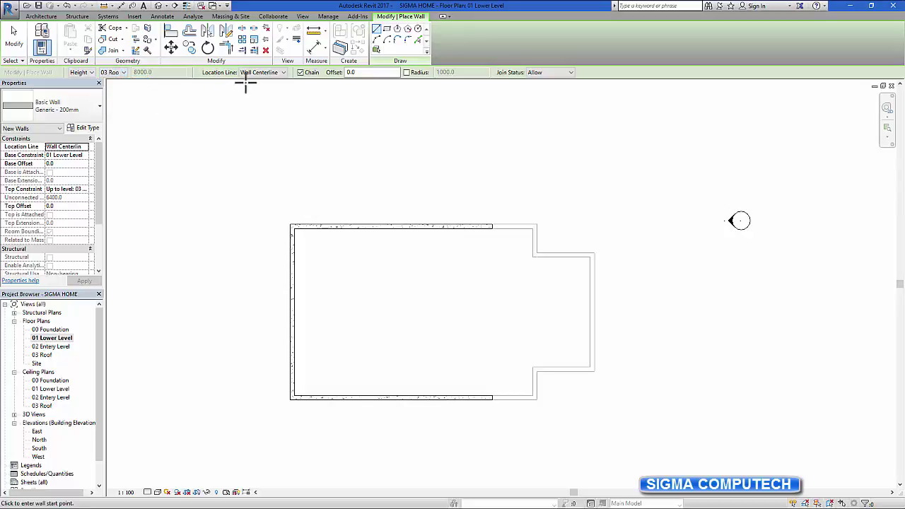
click(284, 72)
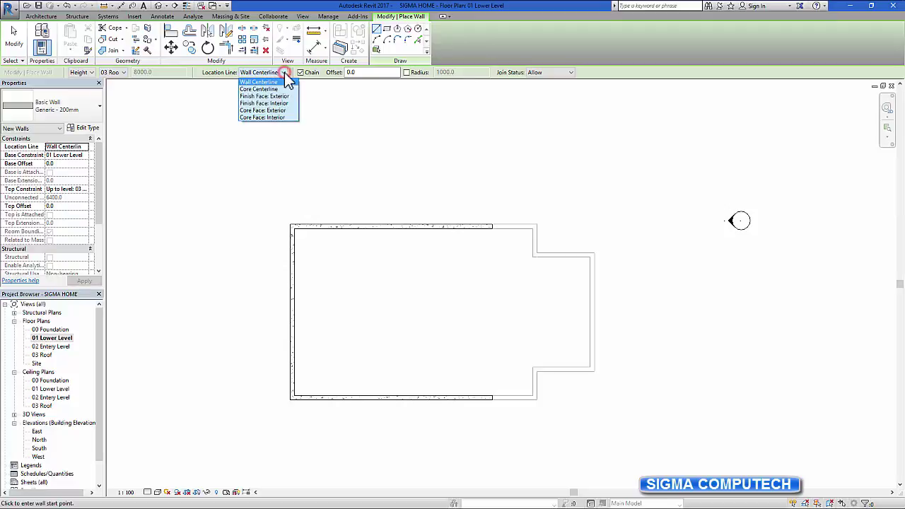
click(279, 111)
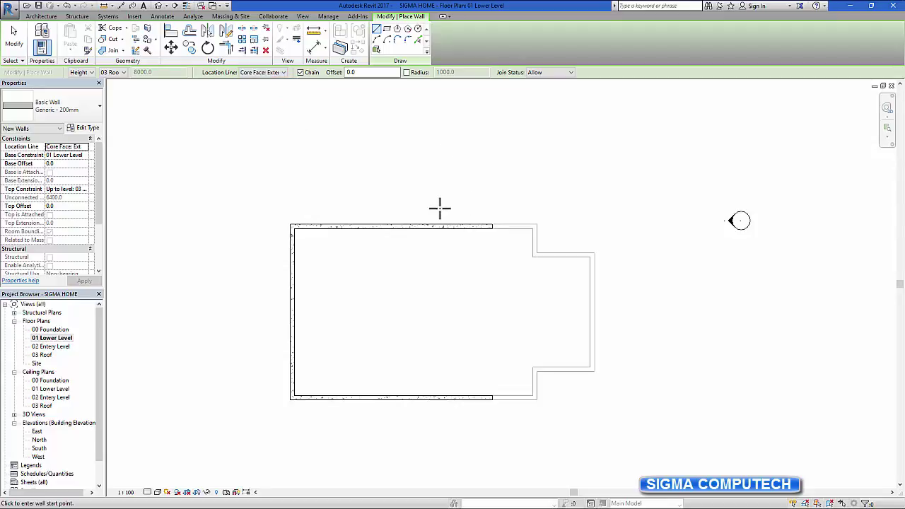
- Draw the Generic - 200mm wall chain along the stepped east foundation walls, from the north retaining wall's east end to the south one's
click(492, 226)
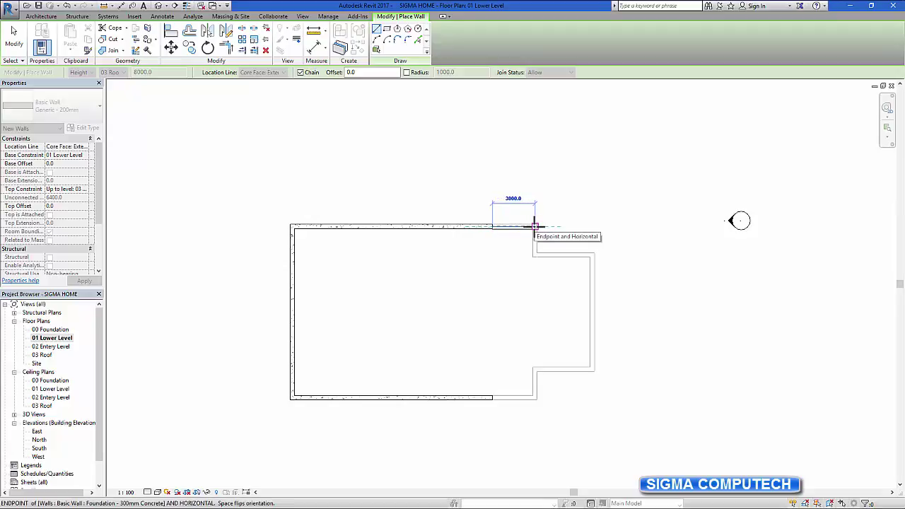
click(536, 226)
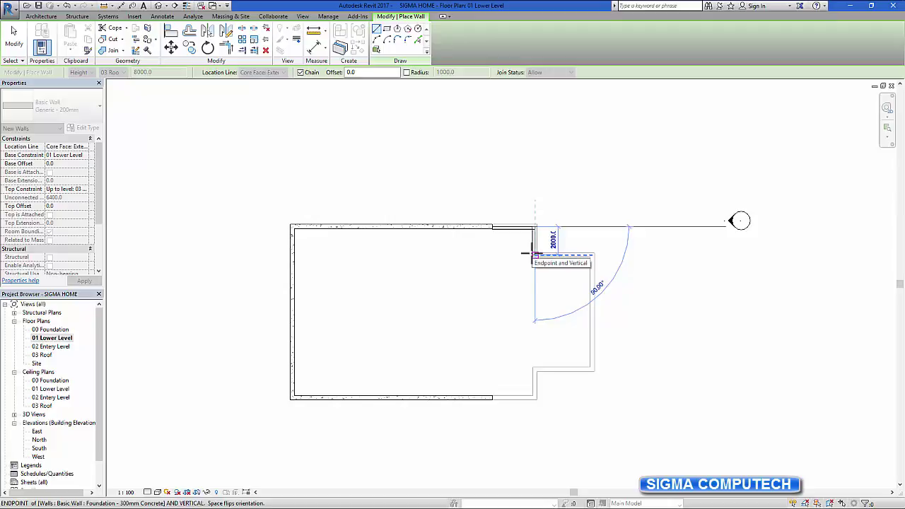
click(535, 254)
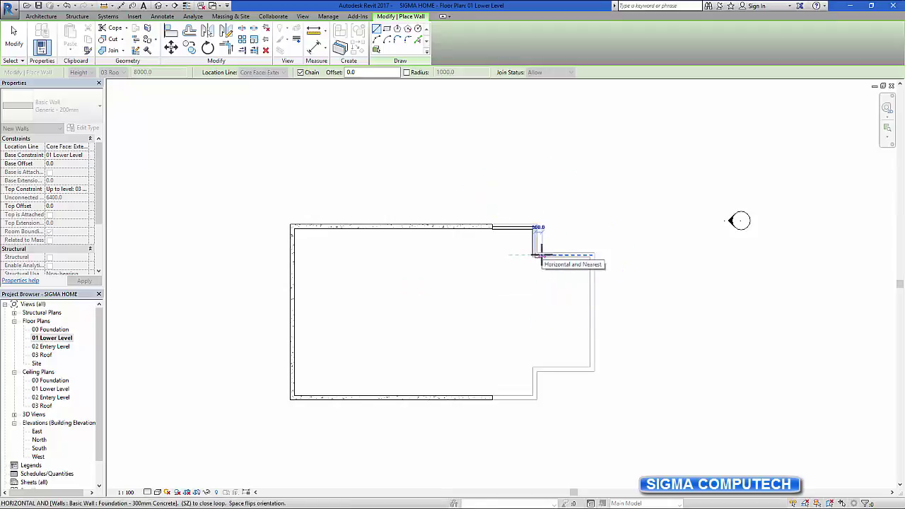
click(591, 255)
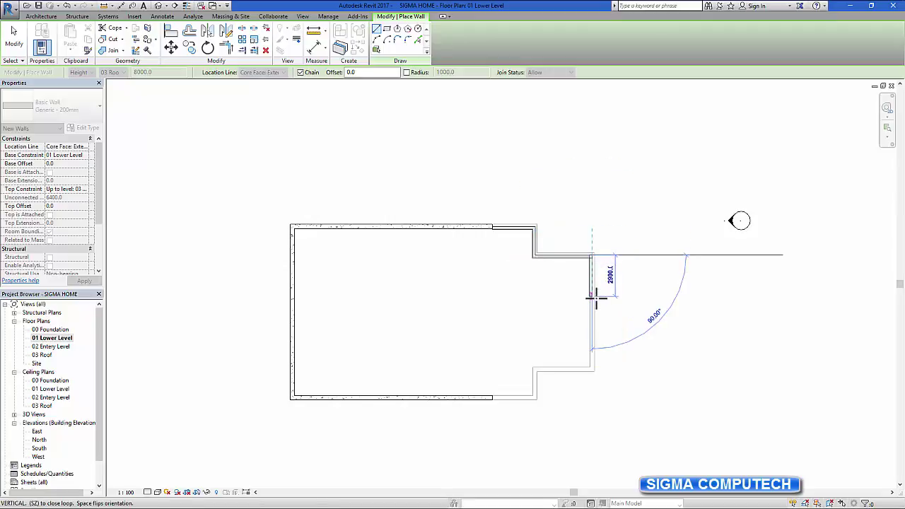
click(591, 368)
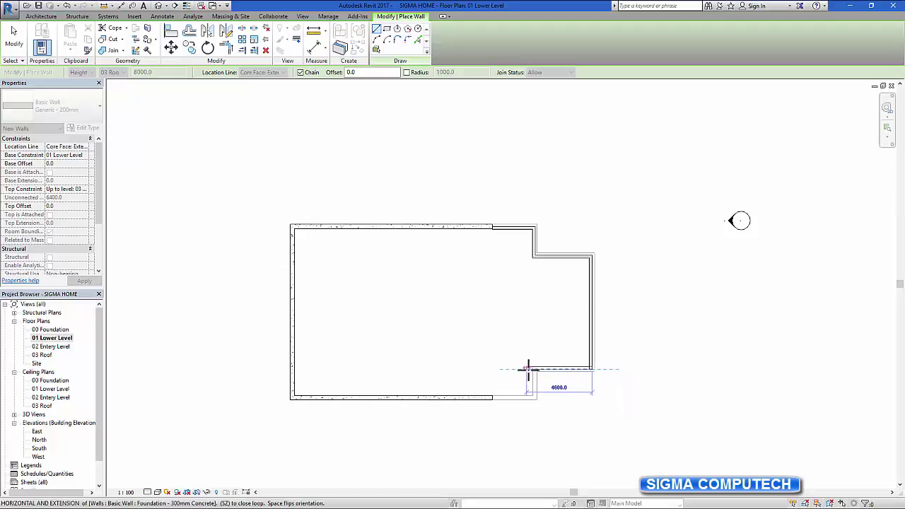
click(535, 368)
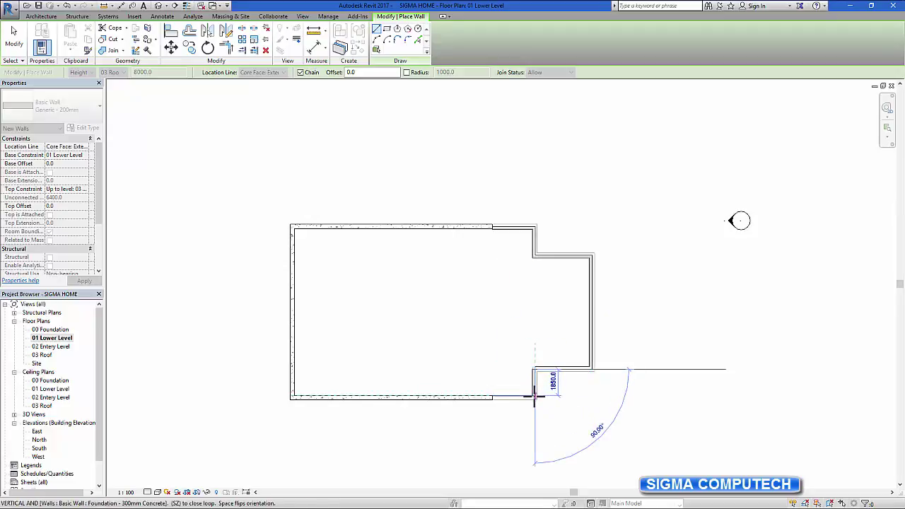
click(534, 398)
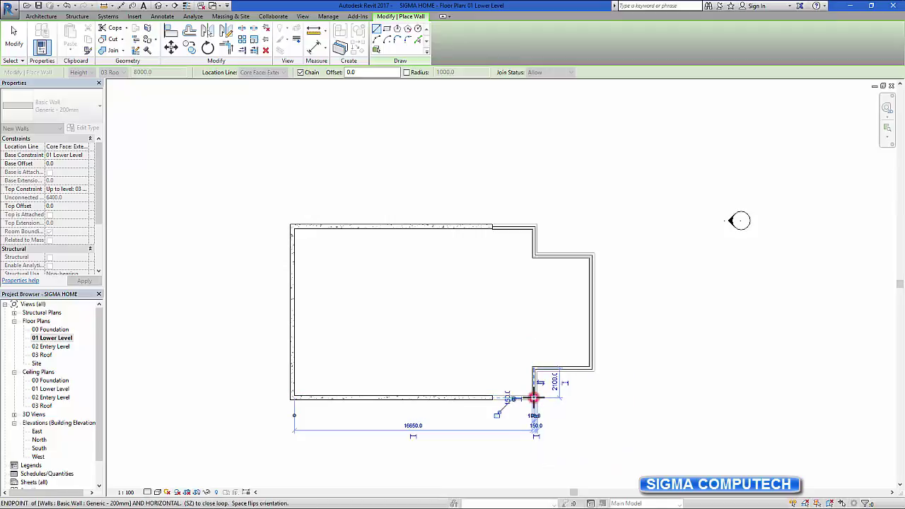
click(493, 398)
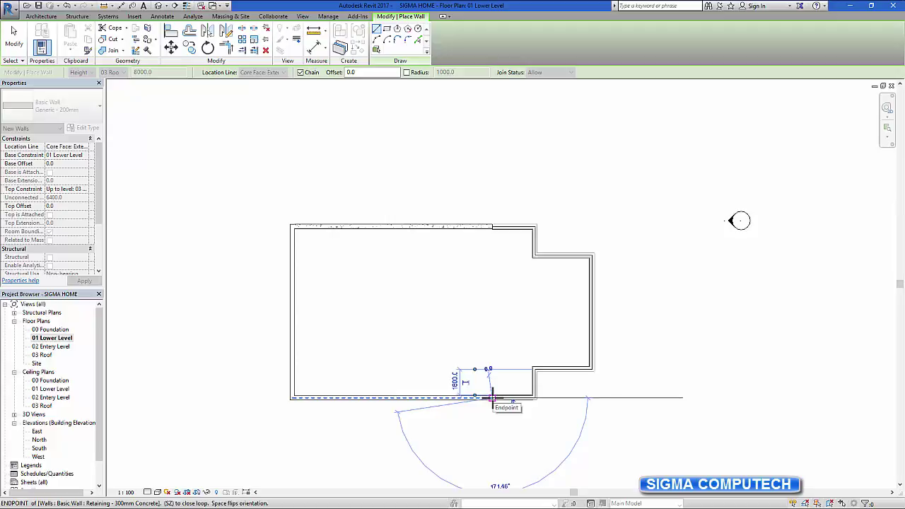
key(Escape)
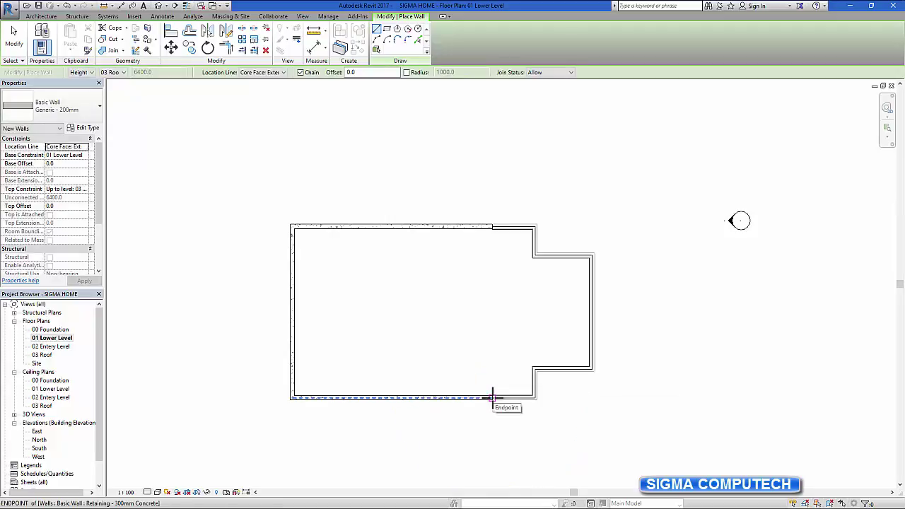
key(Escape)
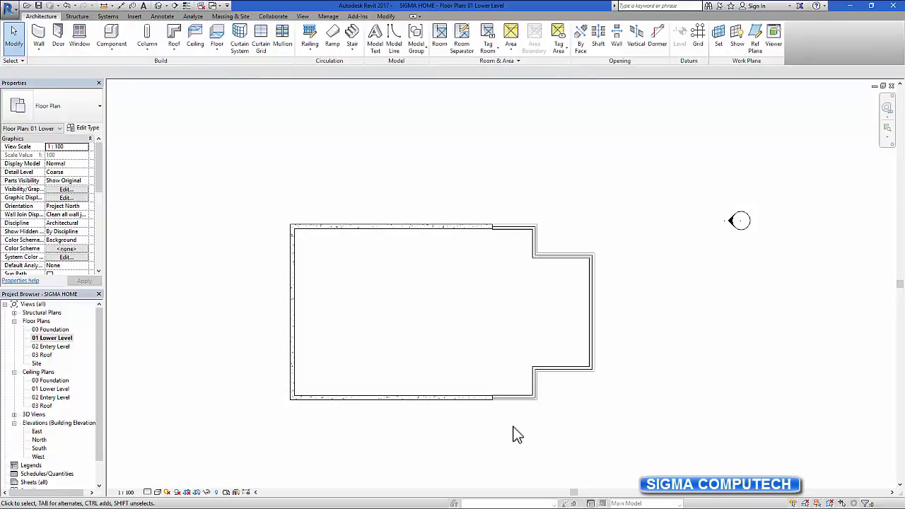
- On the 02 Entery Level floor plan, draw a wall 13920 west from the north wall's open end, using Wall Centerline as location line
double_click(57, 346)
middle_drag(467, 460, 477, 434)
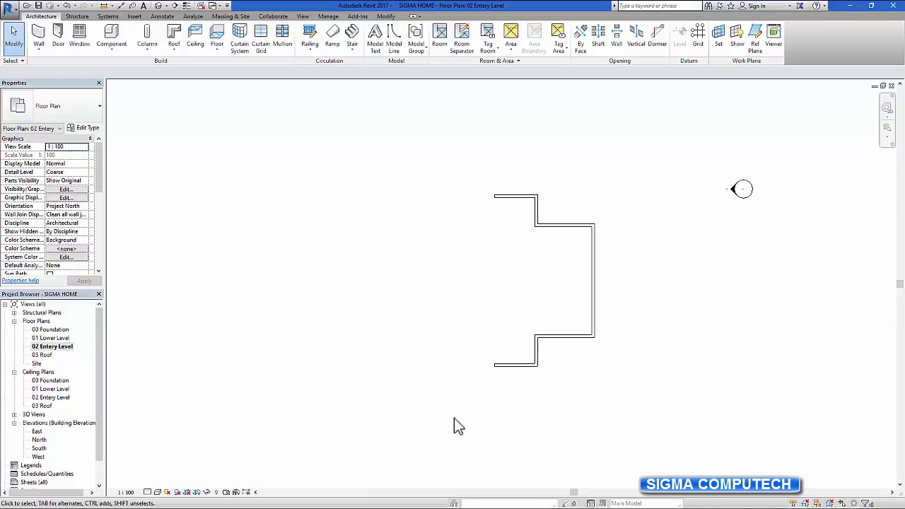
click(39, 35)
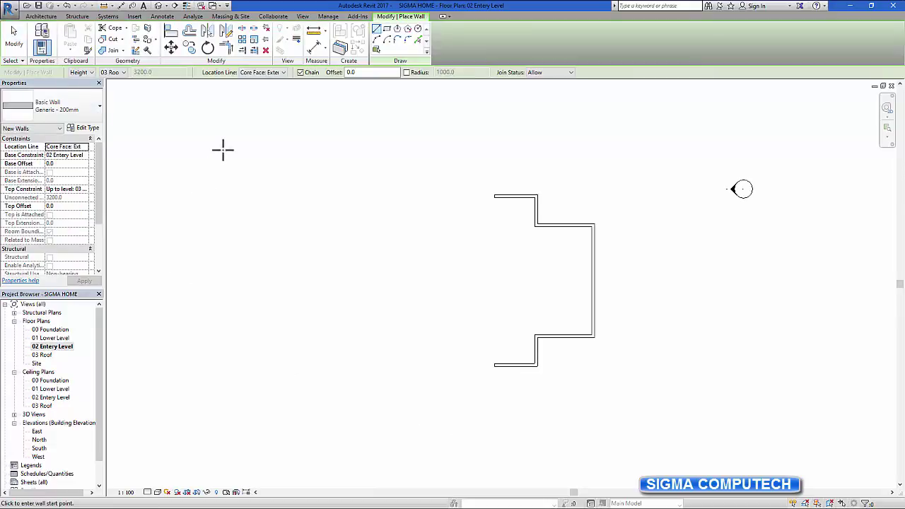
click(283, 72)
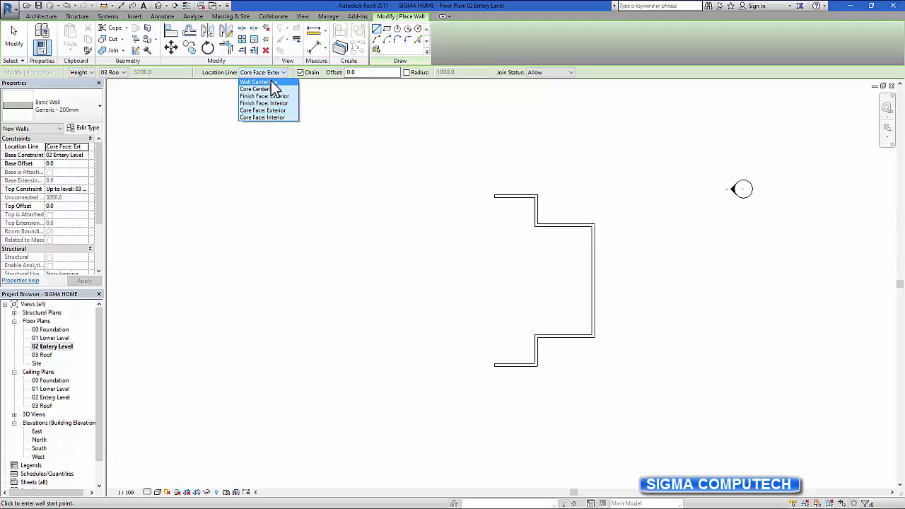
click(262, 82)
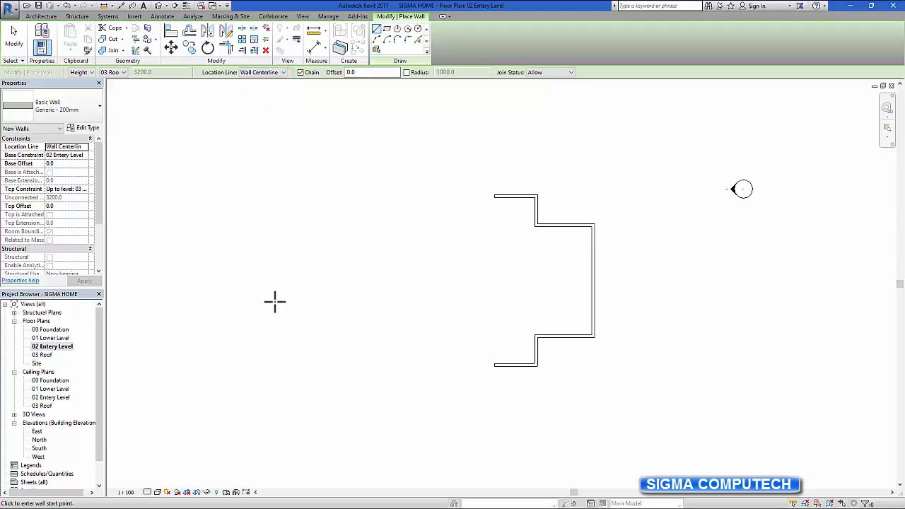
click(493, 195)
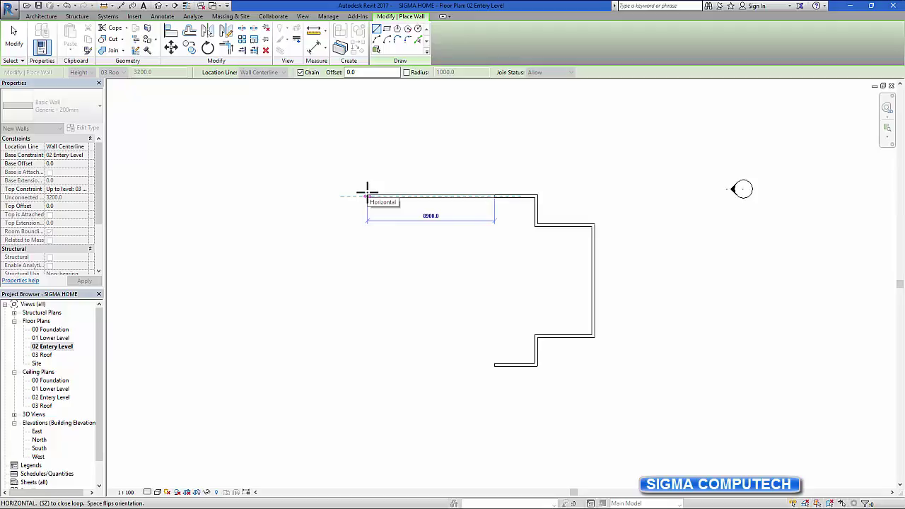
text(13920)
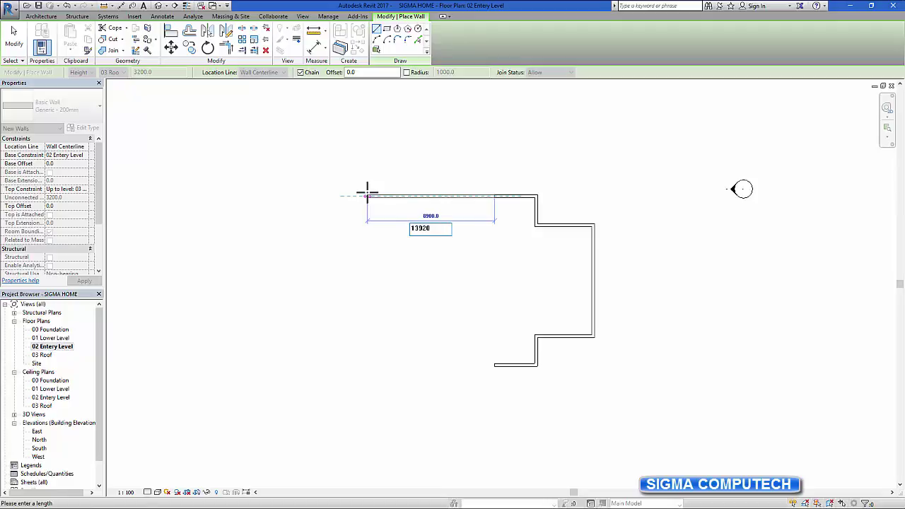
key(Return)
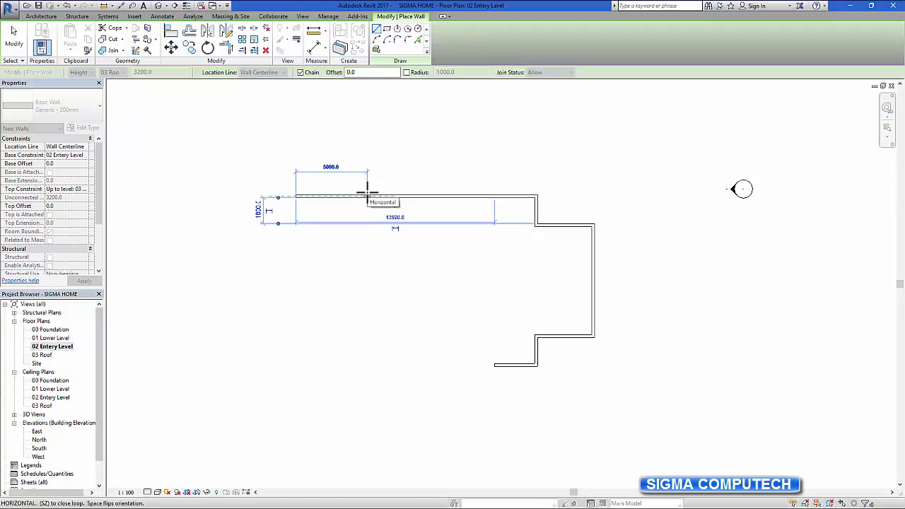
key(Escape)
key(Escape)
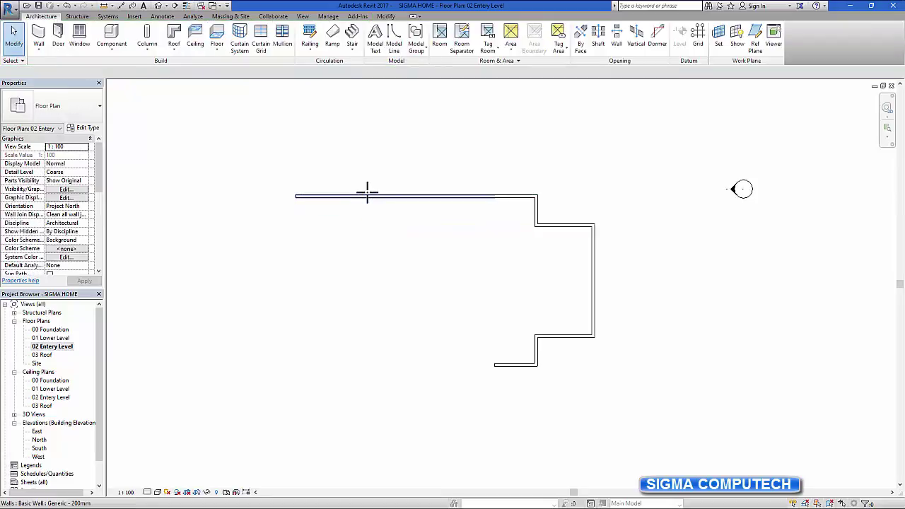
- Draw a second wall 13920 west from the open end of the south wall
click(39, 39)
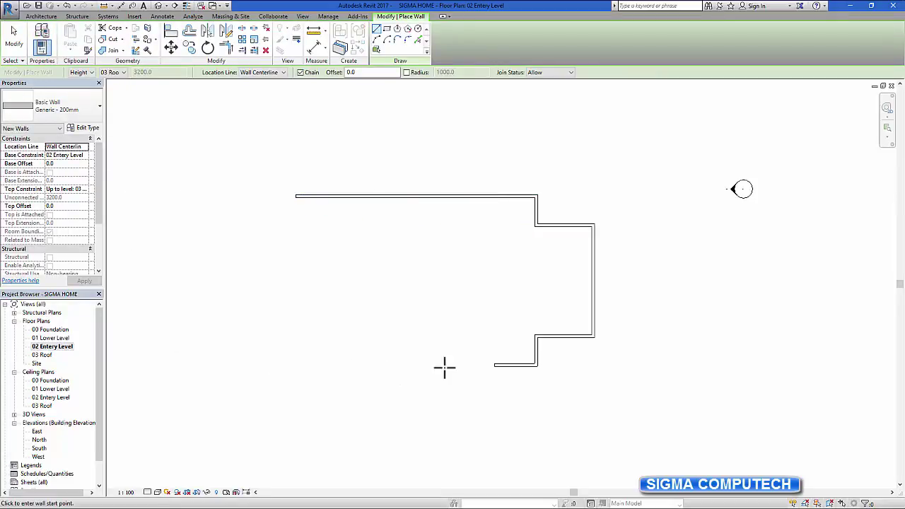
click(495, 365)
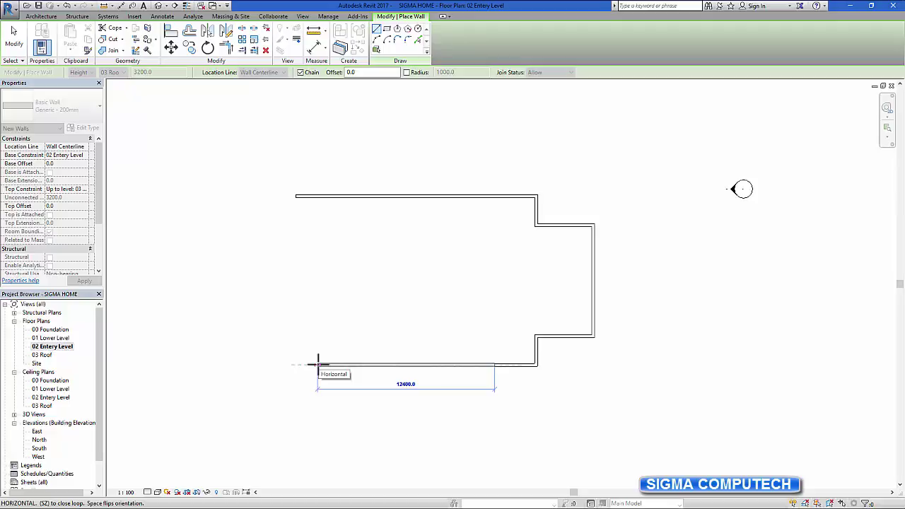
text(13920)
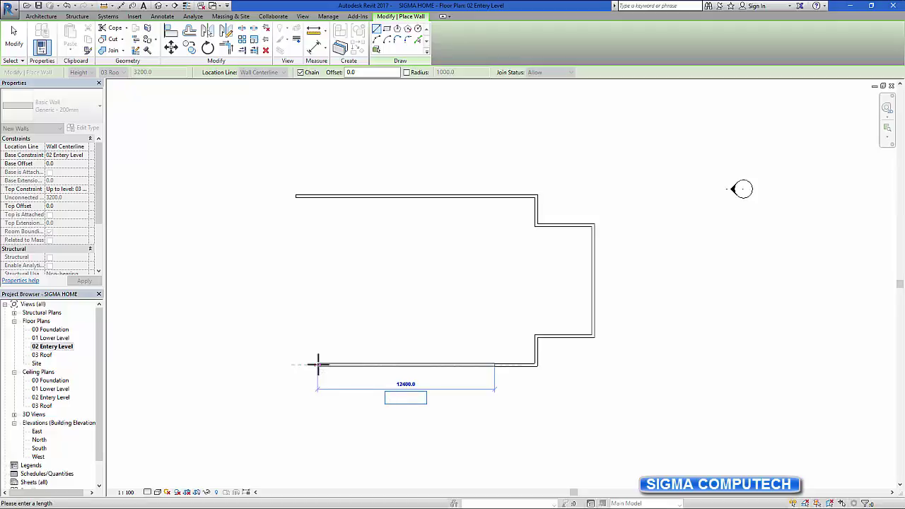
key(Return)
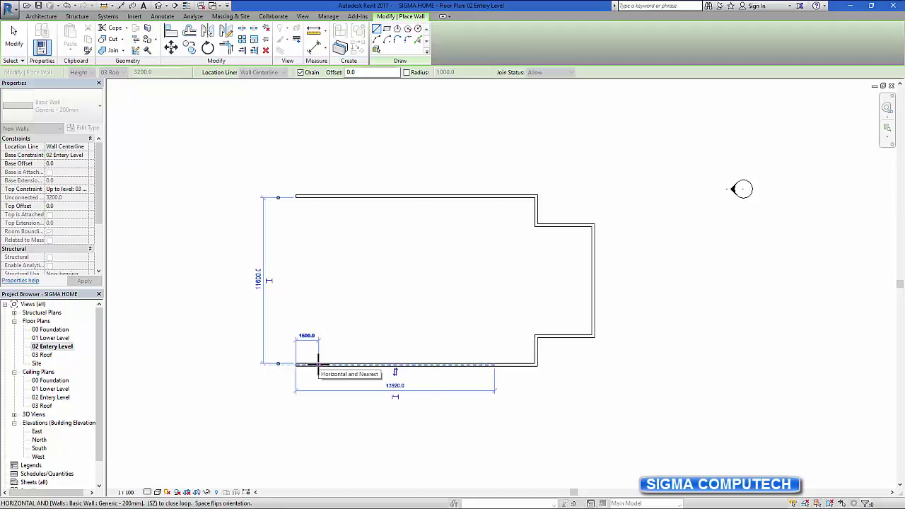
key(Escape)
key(Escape)
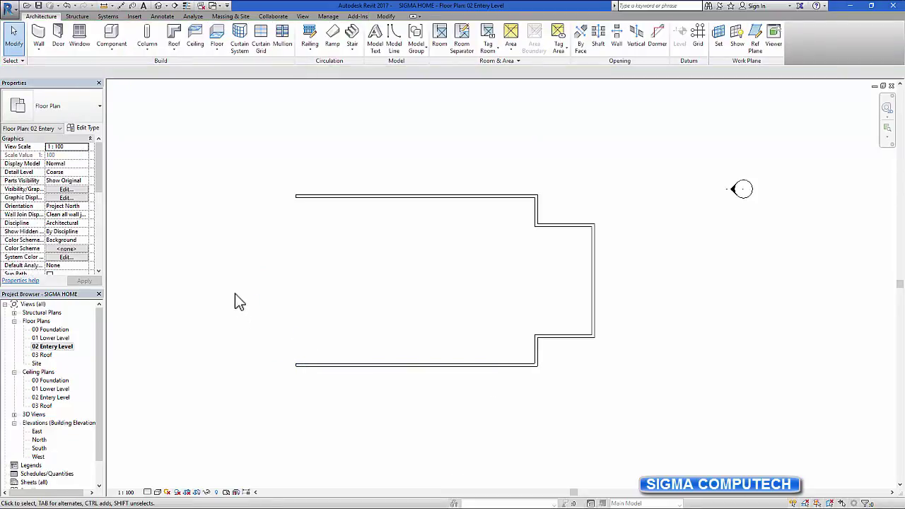
- Close the west side with a straight wall from the south wall's west end to the north wall's west end
click(38, 35)
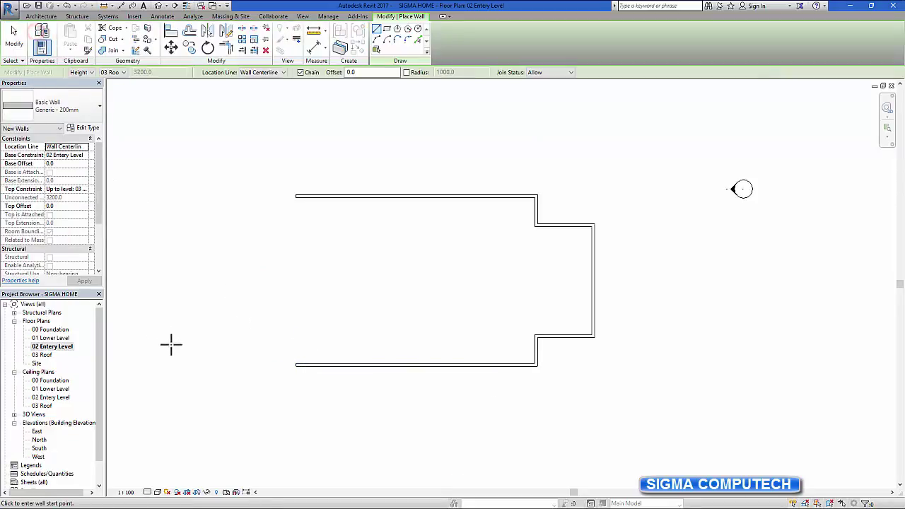
click(295, 365)
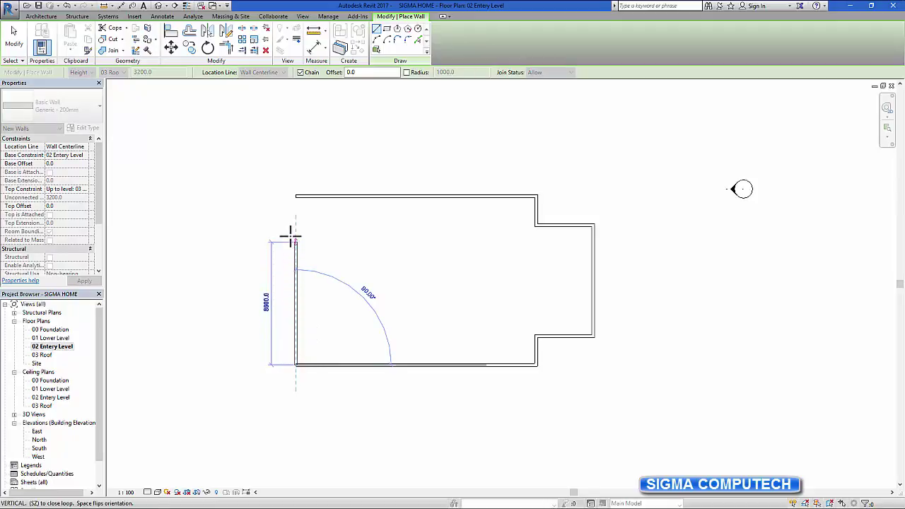
click(296, 196)
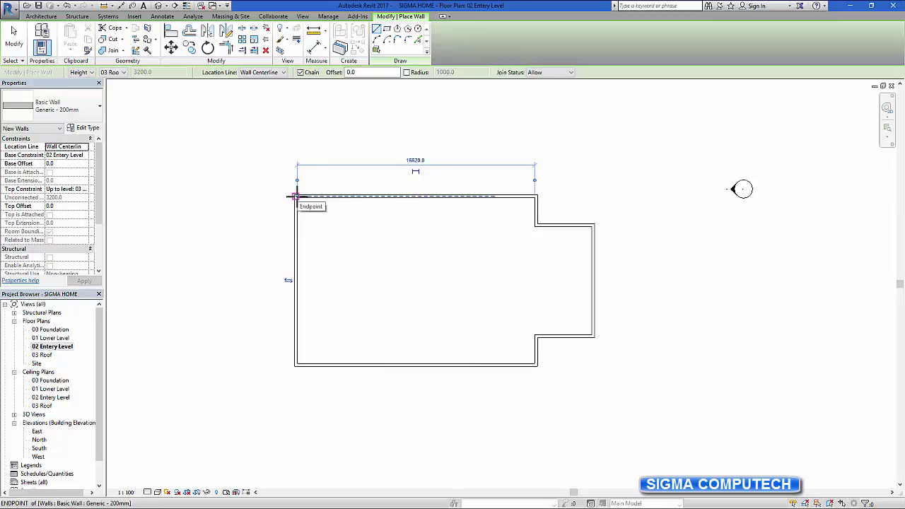
key(Escape)
key(Escape)
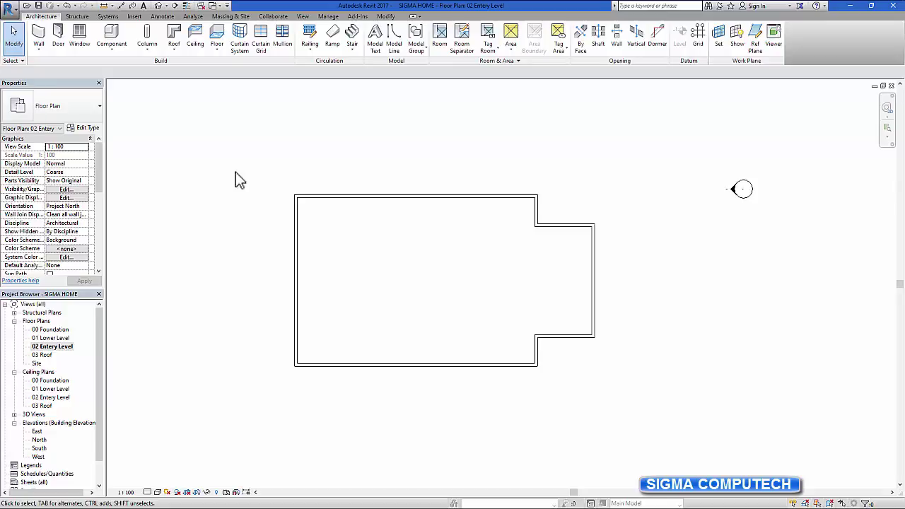
- Examine the complete exterior walls in the default 3D view, and close that view
click(303, 15)
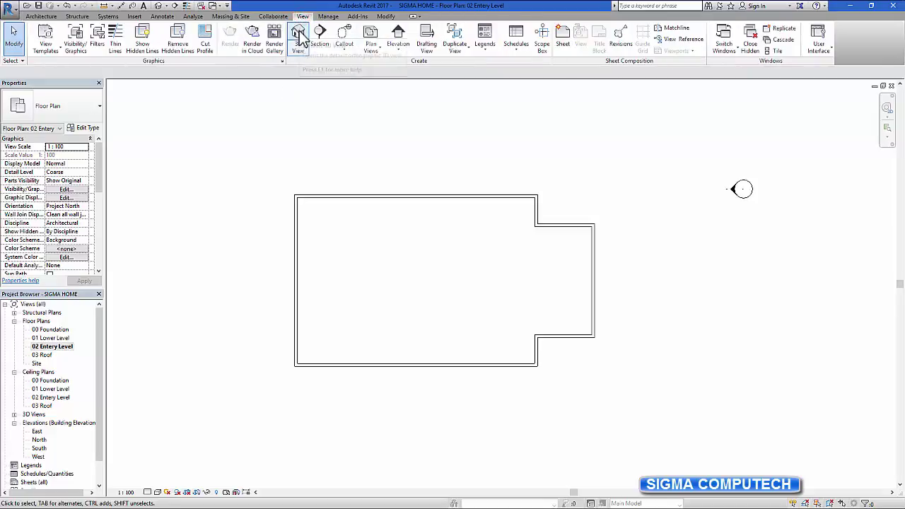
click(298, 36)
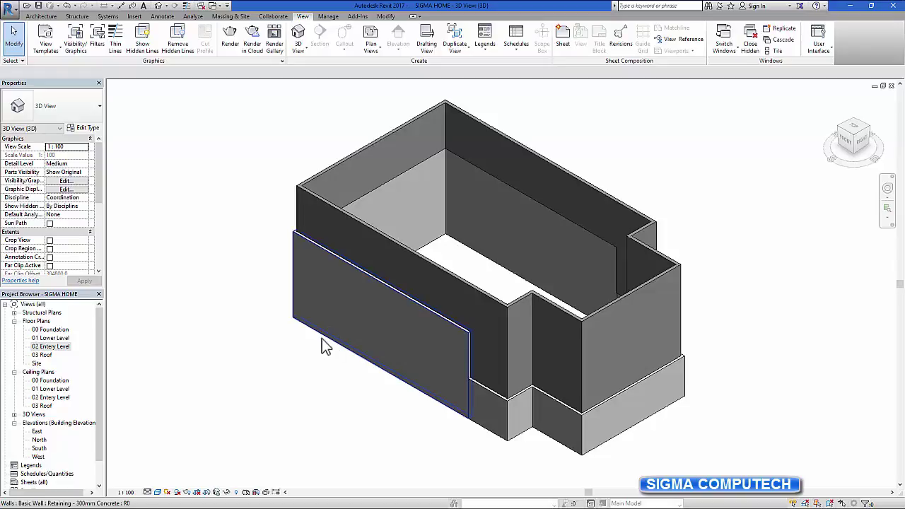
click(890, 87)
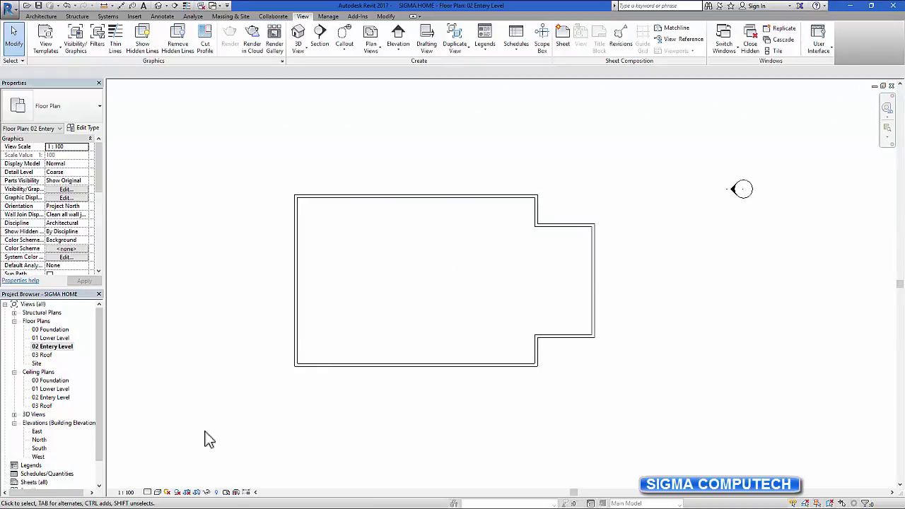
- On the 01 Lower Level floor plan, draw a Generic - 200mm wall from the north to the south retaining wall, 10000 from the west wall
click(51, 338)
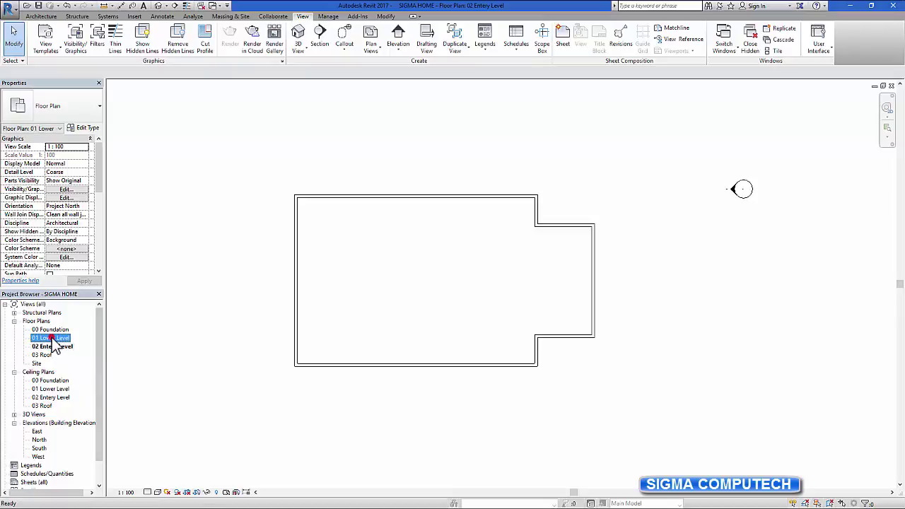
double_click(50, 338)
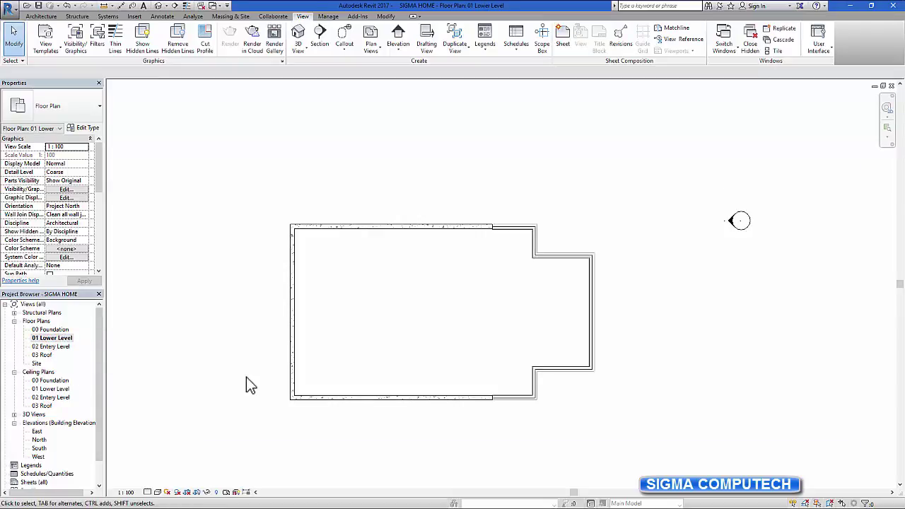
click(41, 17)
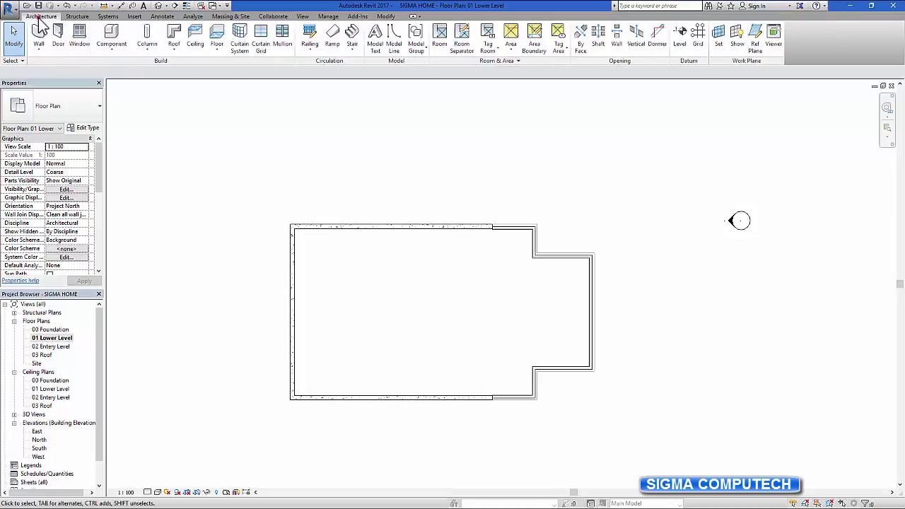
click(39, 34)
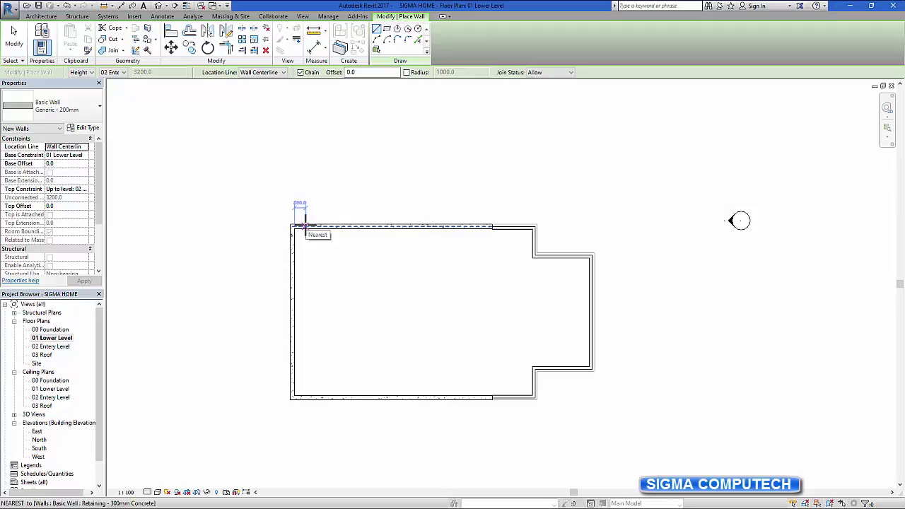
text(1)
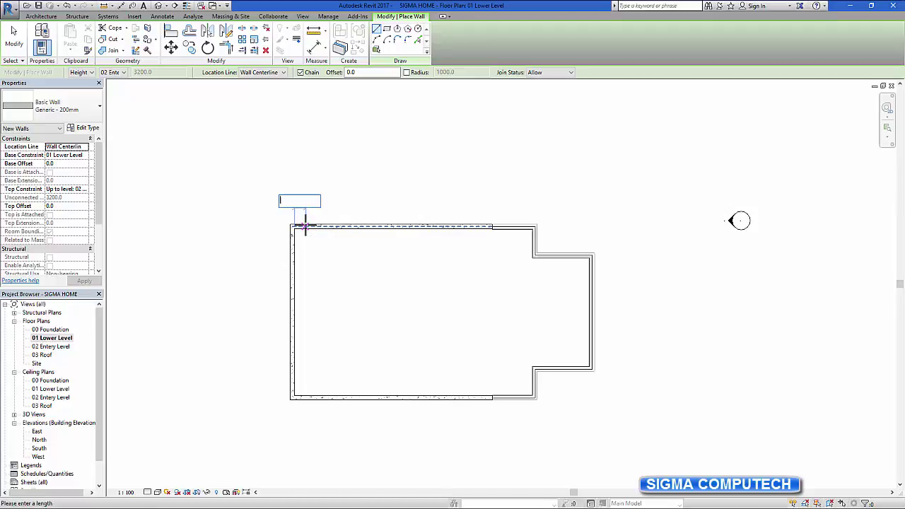
text(10000)
key(Return)
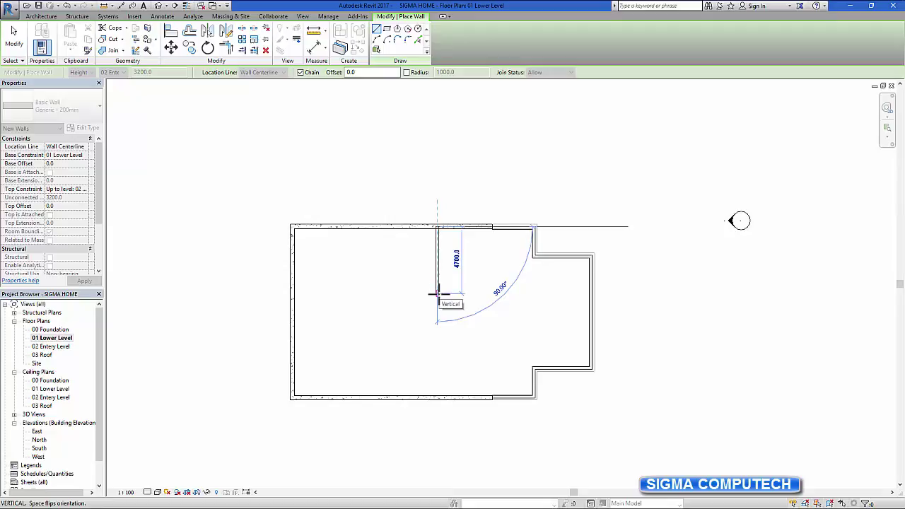
click(437, 398)
key(Escape)
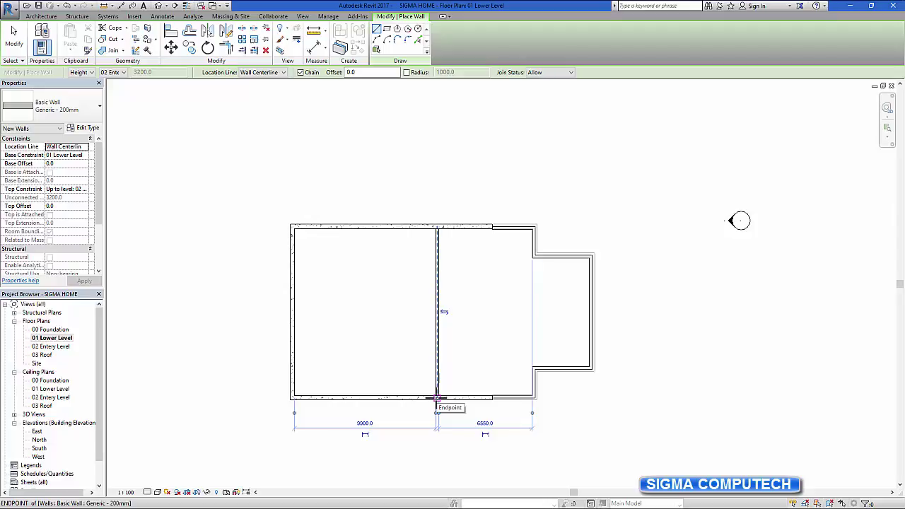
key(Escape)
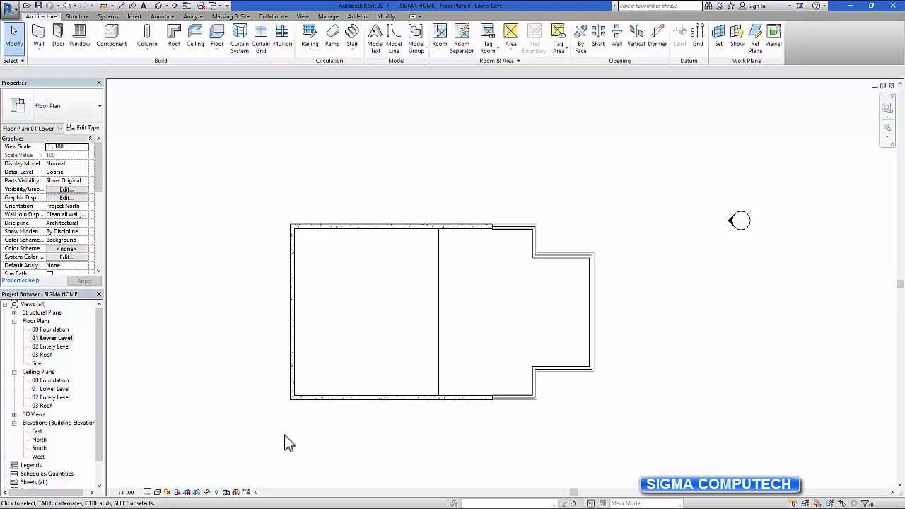
- Draw an east-west wall from the new partition to the west retaining wall, 4000 south of the north wall
click(39, 35)
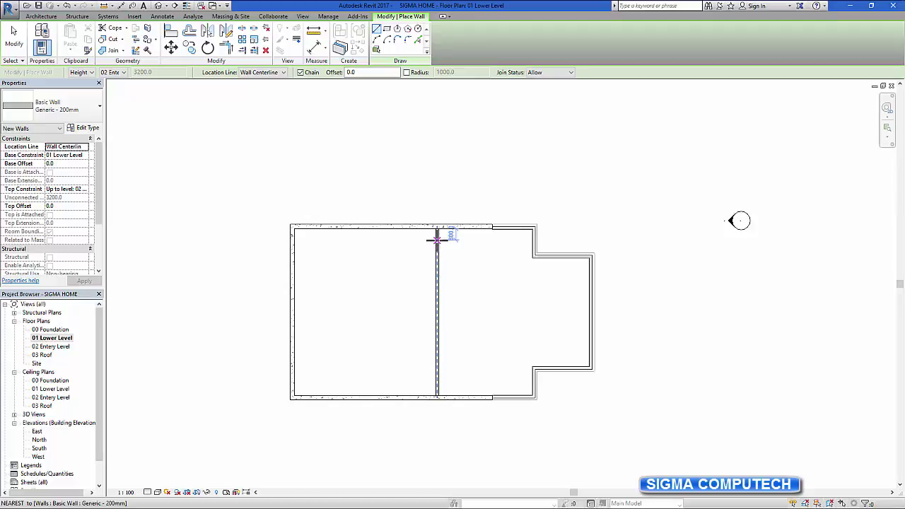
text(4000)
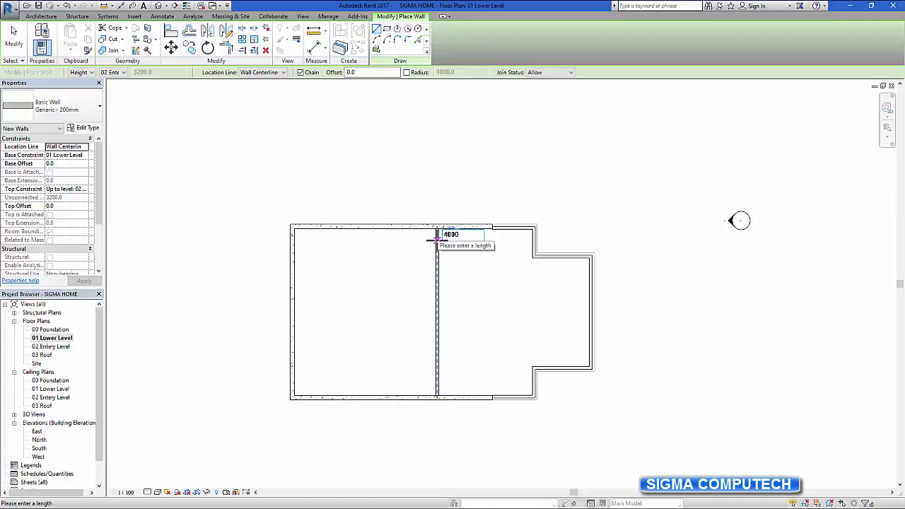
key(Return)
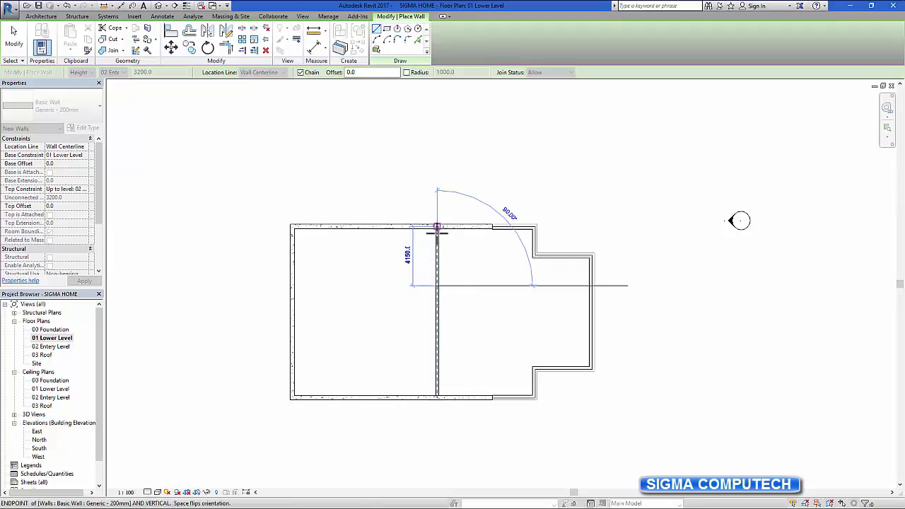
click(437, 285)
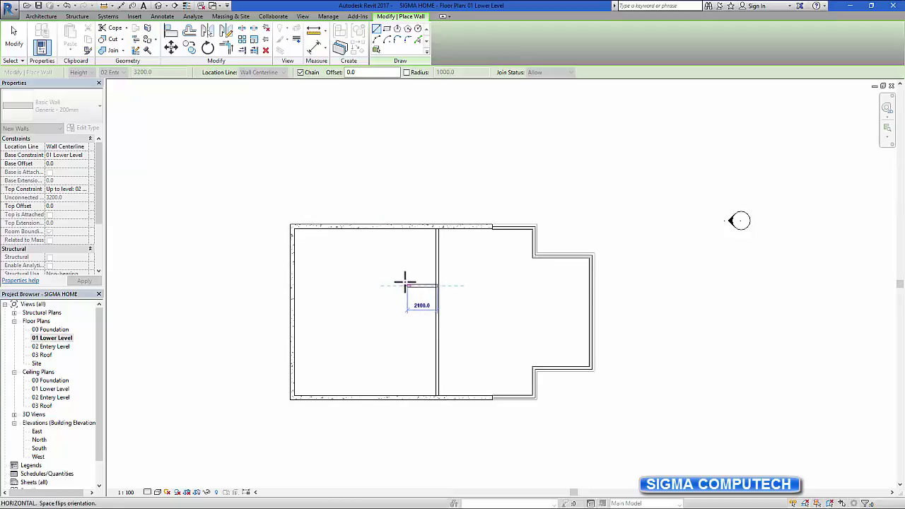
click(291, 286)
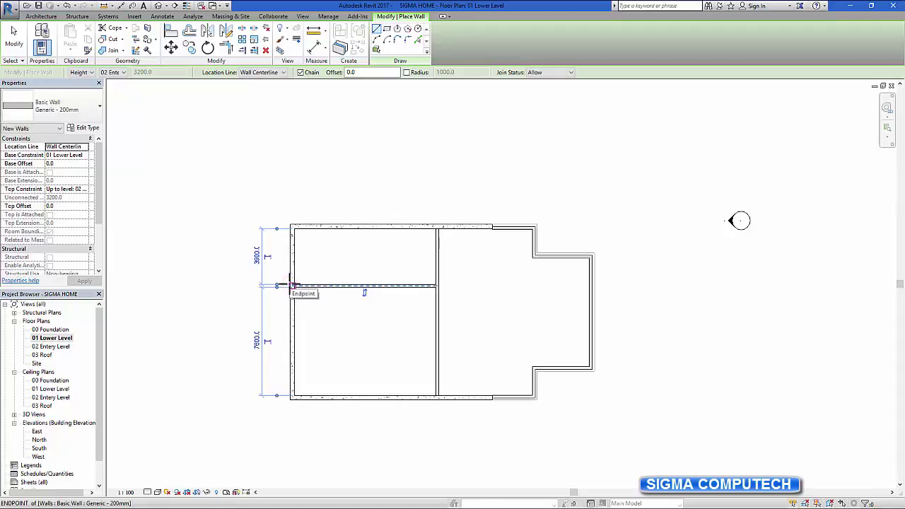
click(292, 285)
key(Escape)
key(Escape)
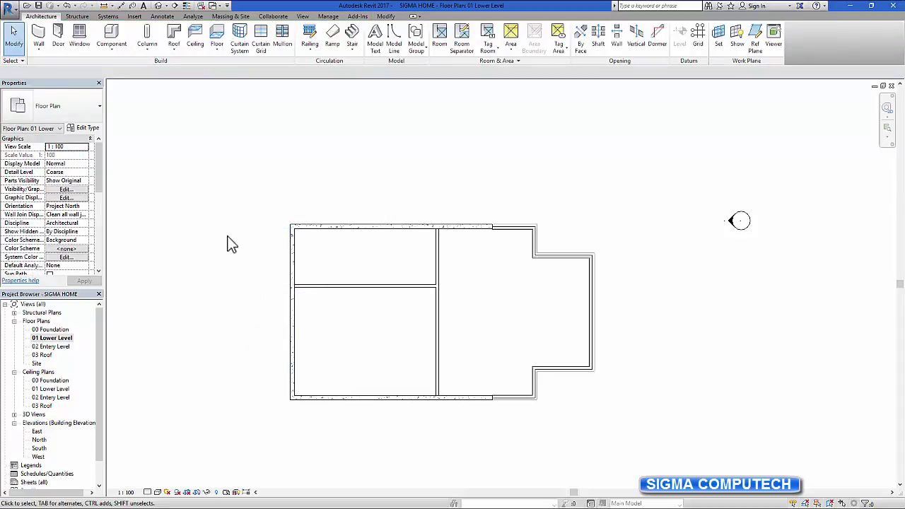
- Draw a short wall from the east-west partition up to the north wall, 4000 from the west wall
click(38, 36)
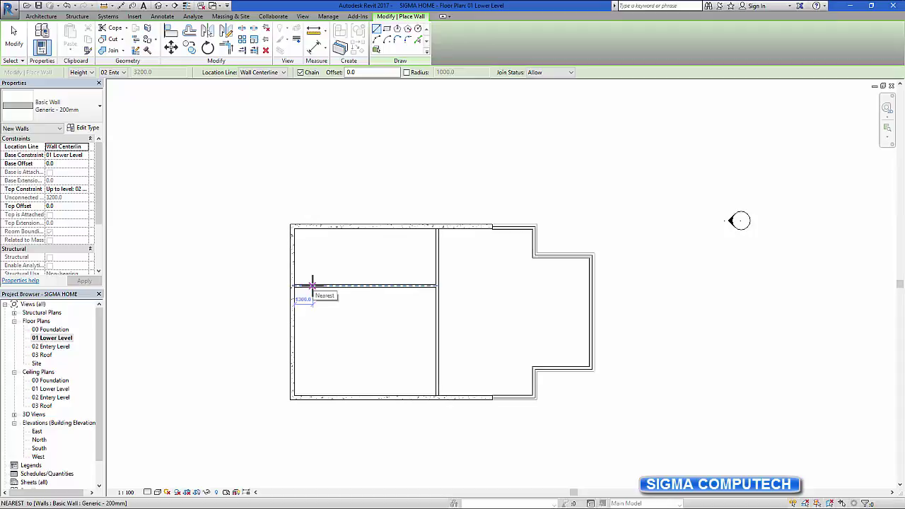
text(4000)
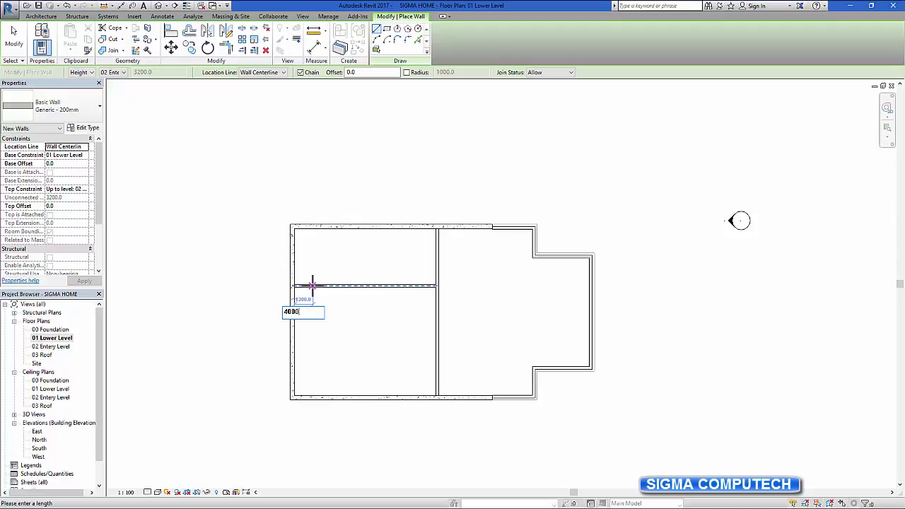
key(Return)
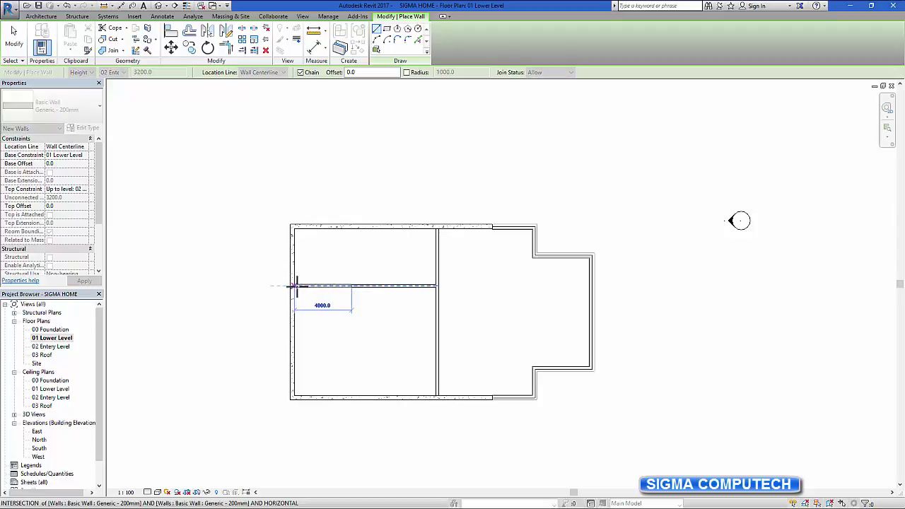
click(350, 285)
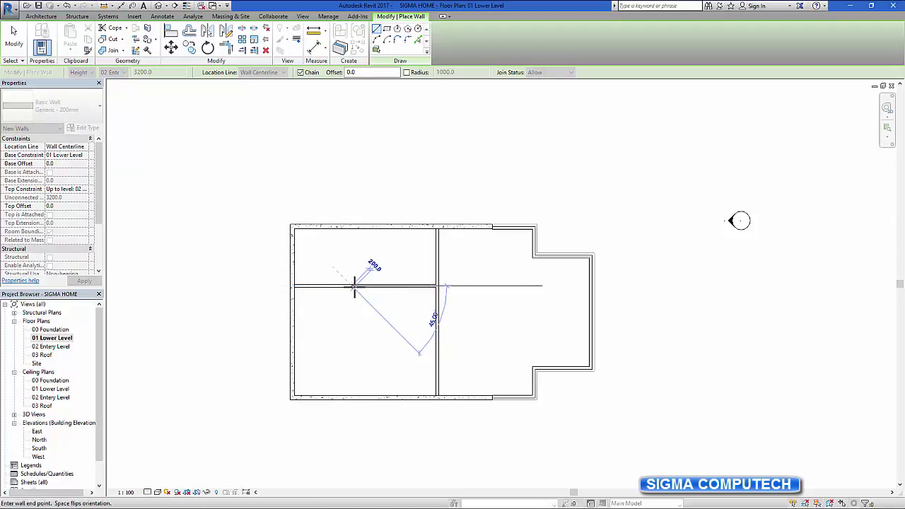
click(352, 226)
key(Escape)
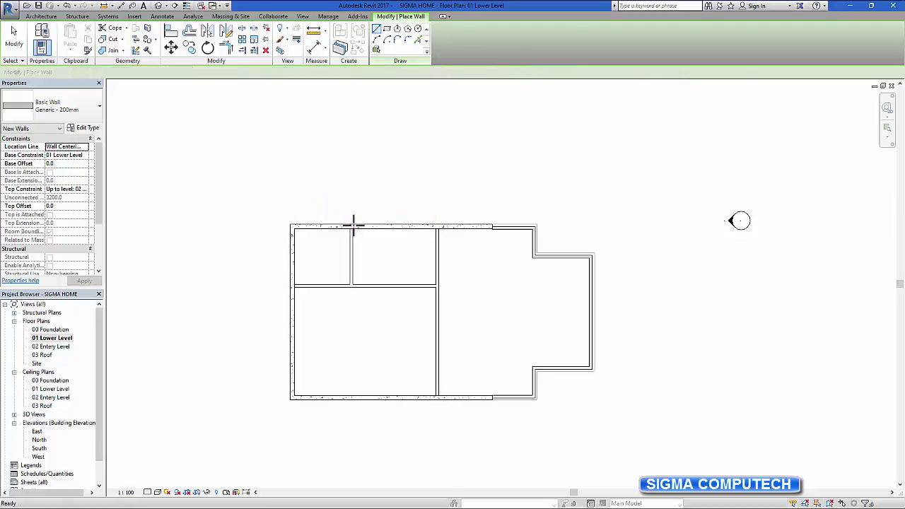
key(Escape)
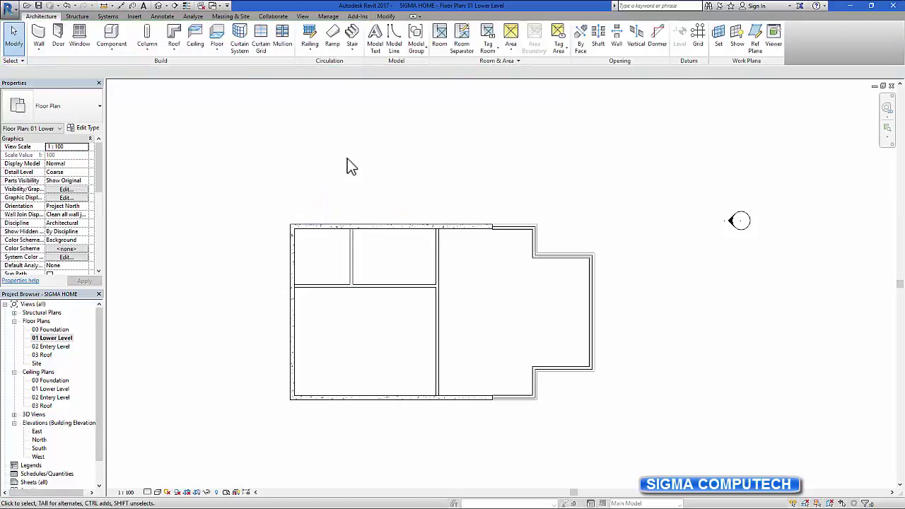
- Draw a wall from the short partition's midpoint east to the long north-south partition
click(38, 35)
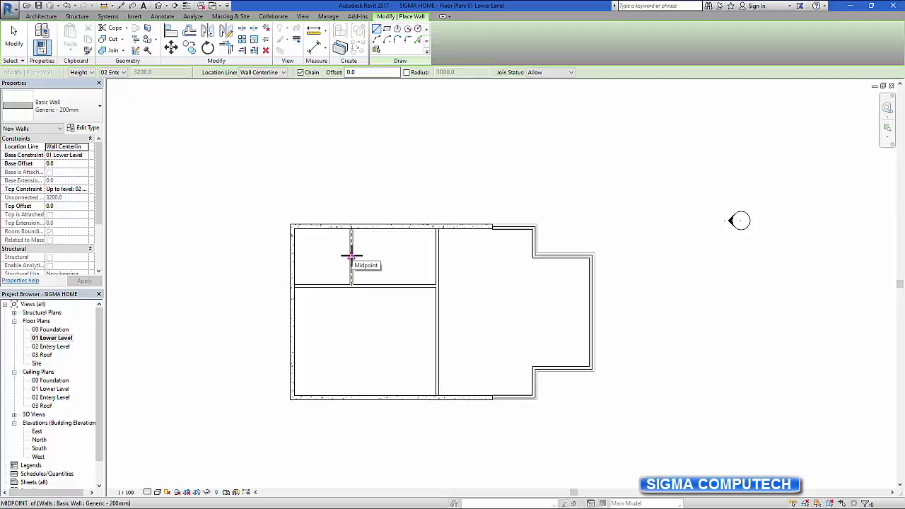
click(352, 256)
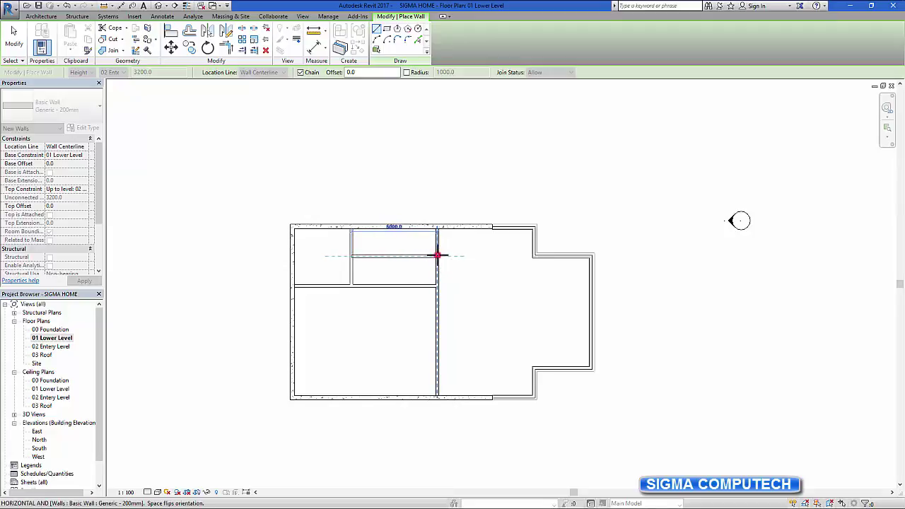
click(437, 256)
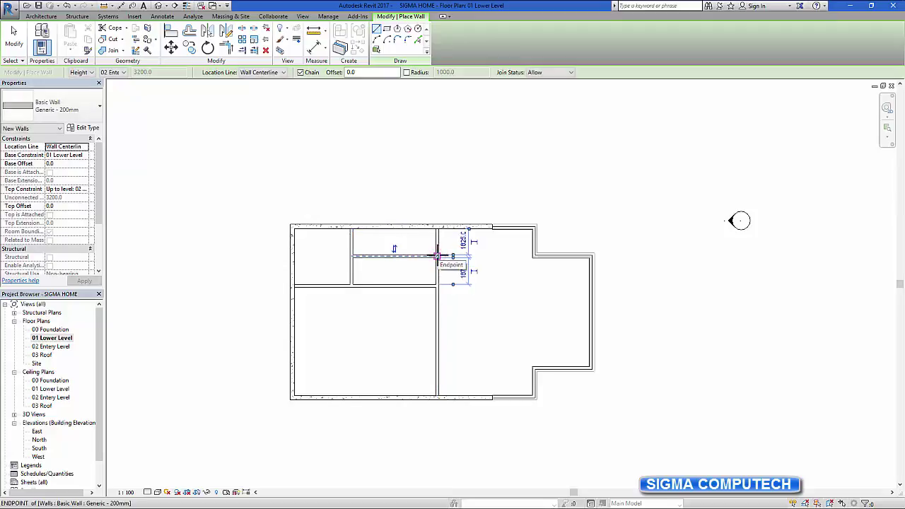
key(Escape)
key(Escape)
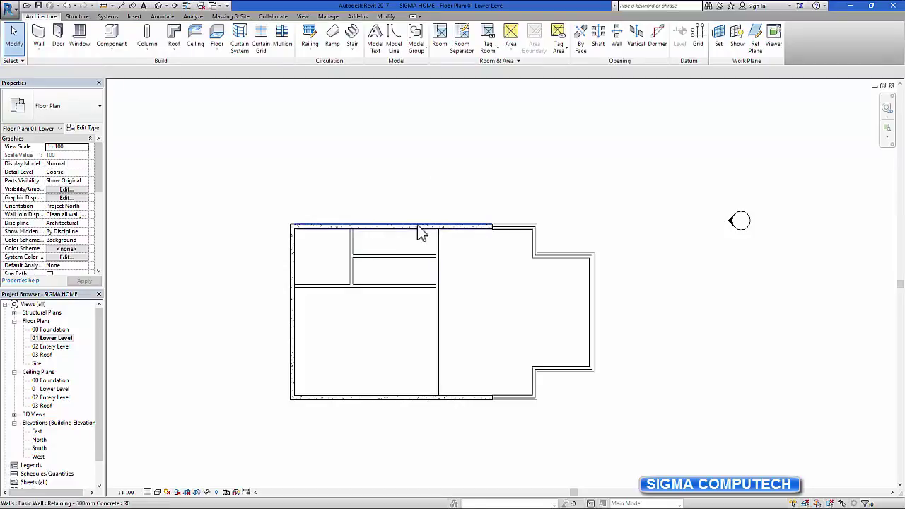
- Split the long north-south partition where it meets the two edges of the narrow space between the east-west walls
click(437, 263)
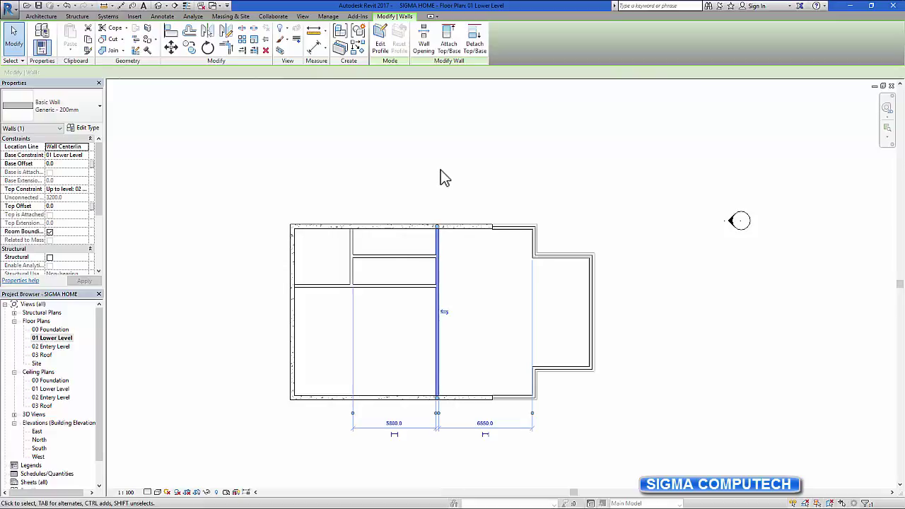
scroll(441, 177, up, 3)
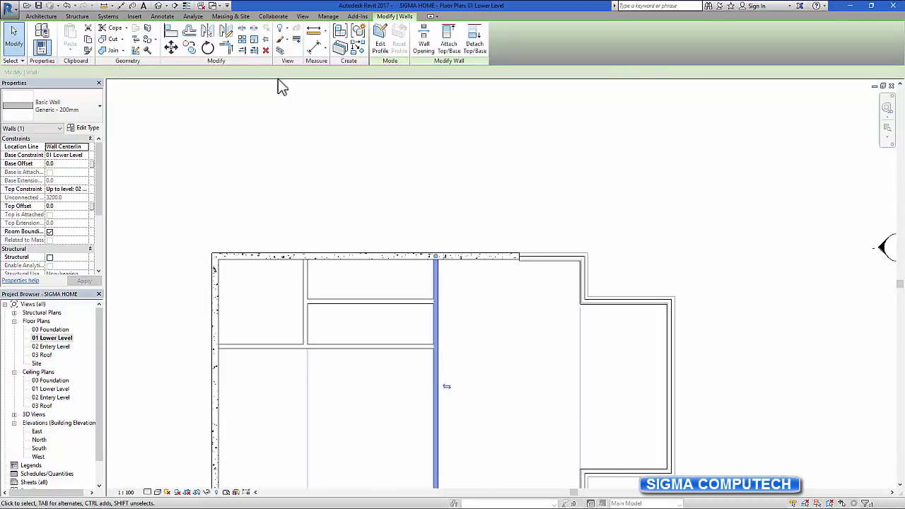
click(243, 35)
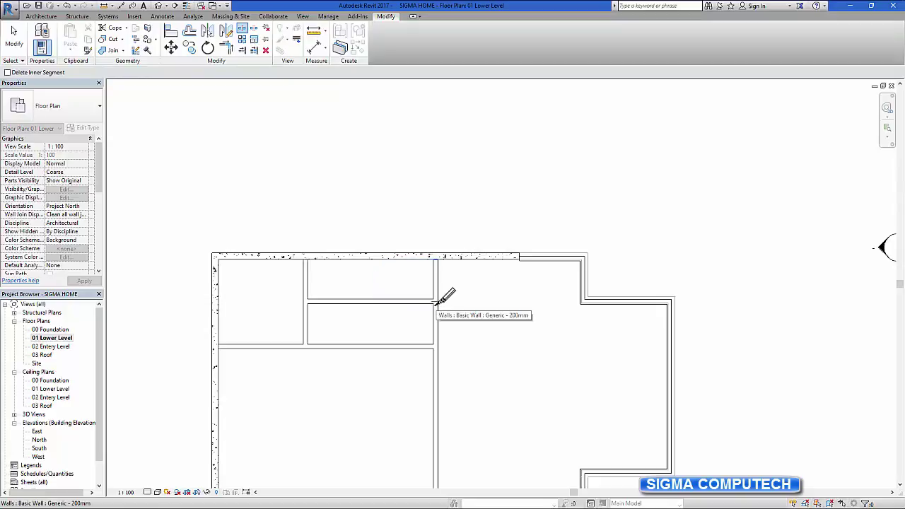
scroll(444, 303, up, 1)
scroll(439, 304, up, 3)
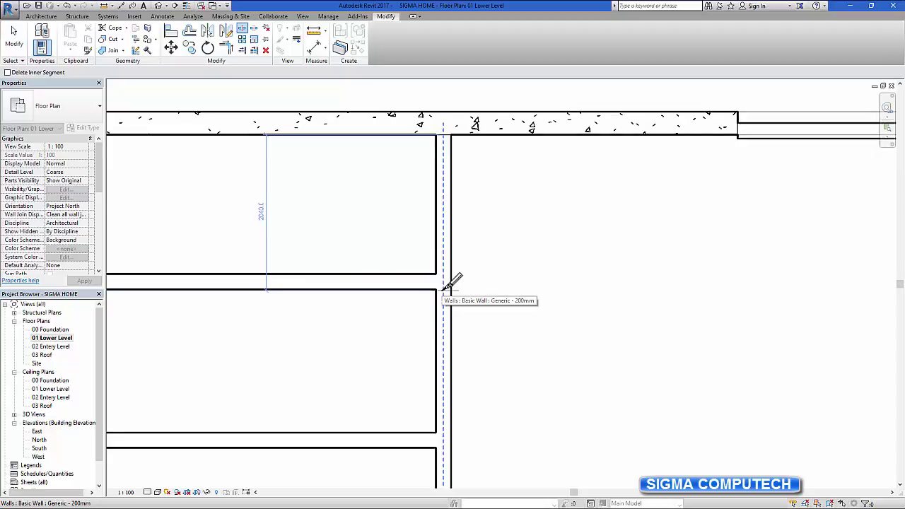
click(445, 289)
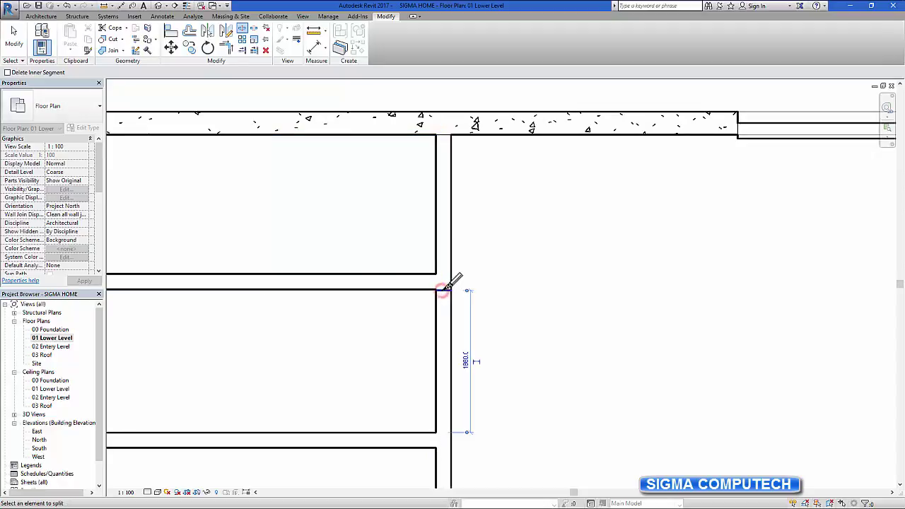
click(444, 432)
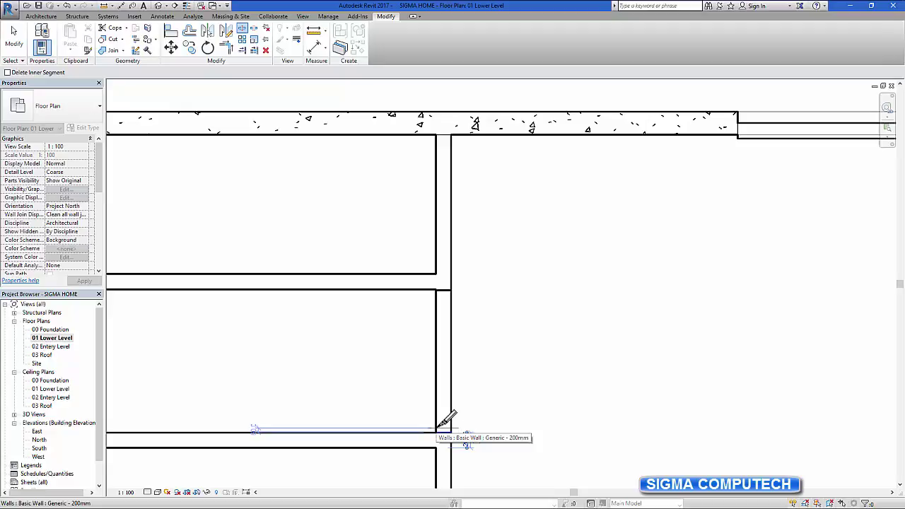
key(Escape)
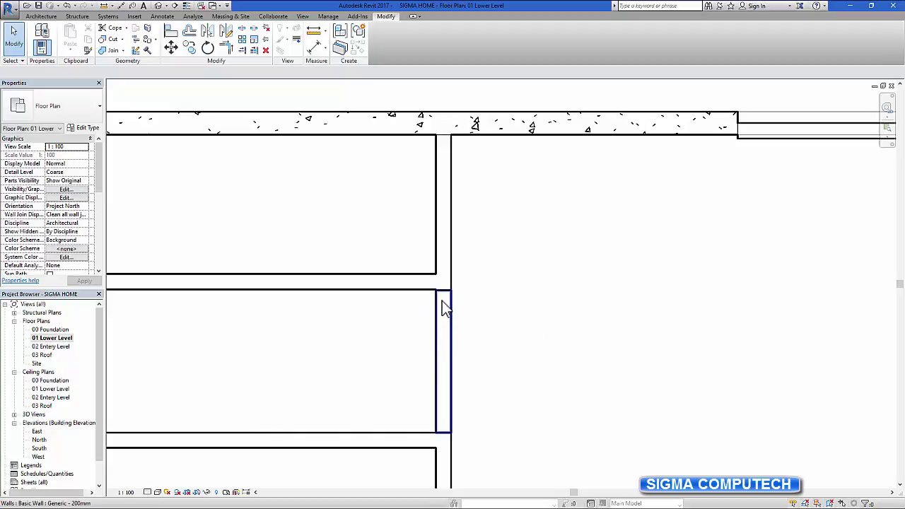
- Delete the split-off partition segment between the two east-west walls to open the corridor's east end
click(445, 360)
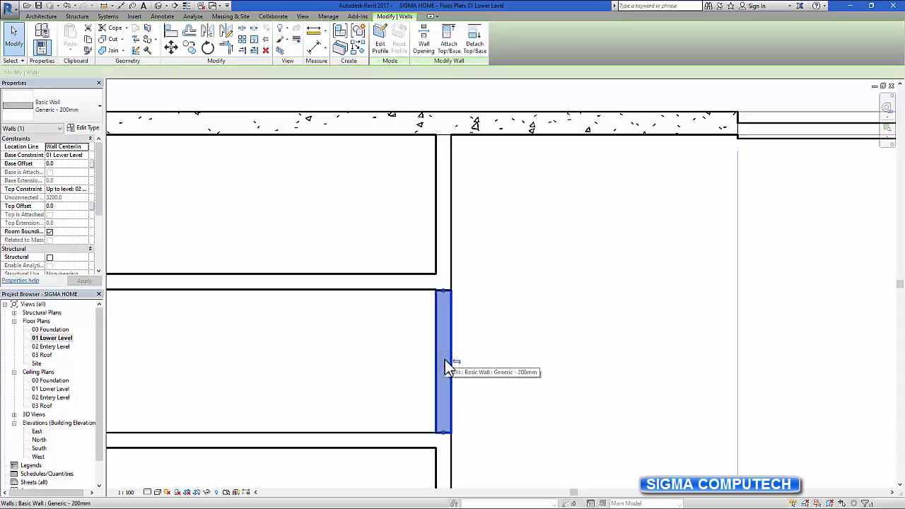
key(Delete)
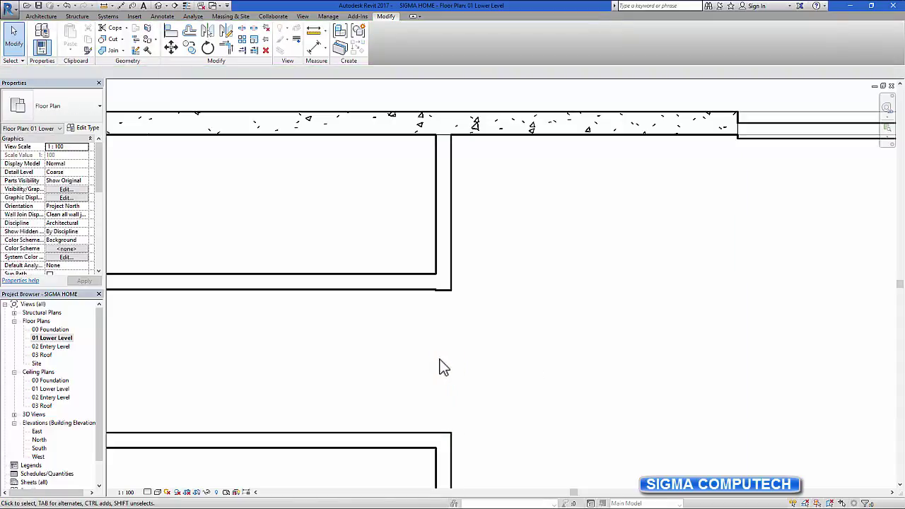
scroll(439, 360, down, 5)
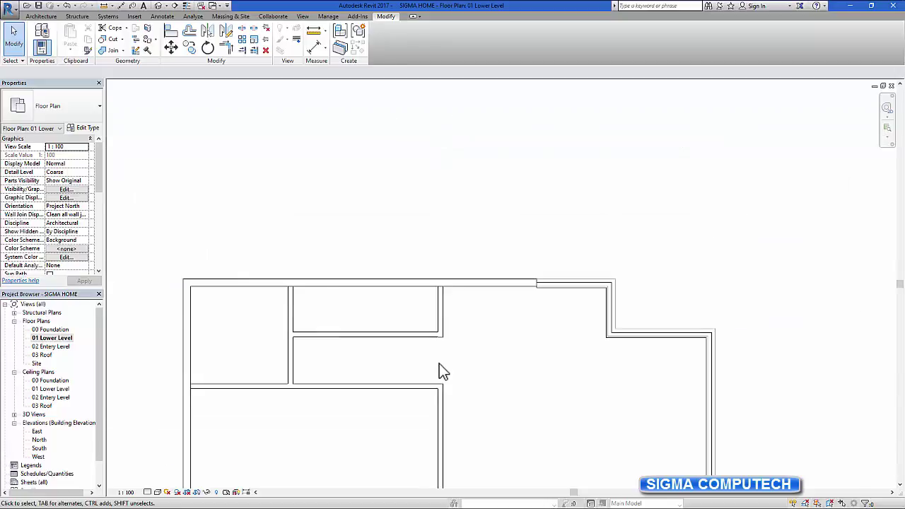
scroll(439, 364, down, 1)
middle_drag(475, 398, 483, 285)
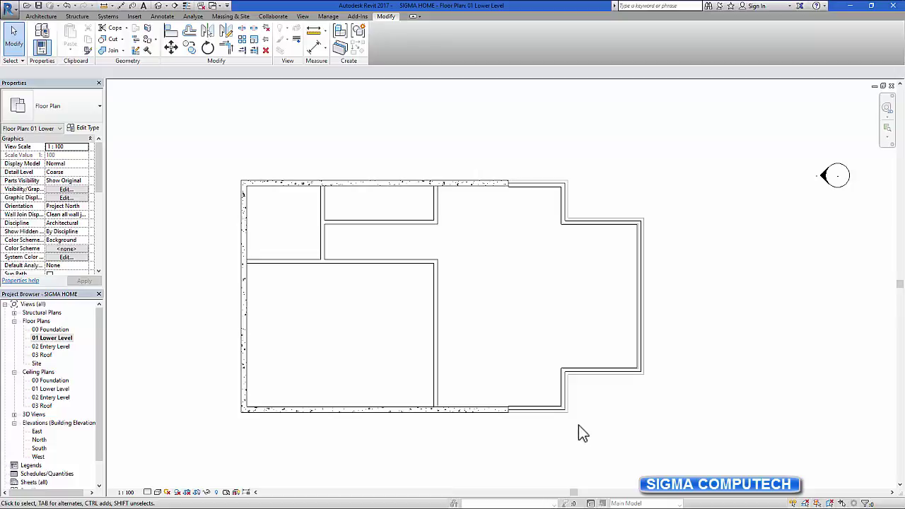
- In the 02 Entery Level floor plan, draw an 8000 long Generic - 200mm wall south from the north wall, 8000 from the northwest corner
double_click(60, 347)
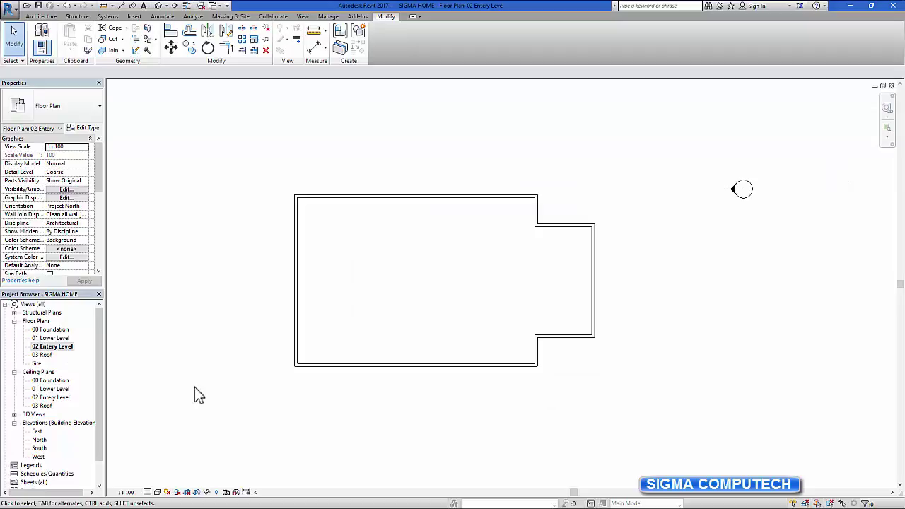
click(40, 16)
click(39, 36)
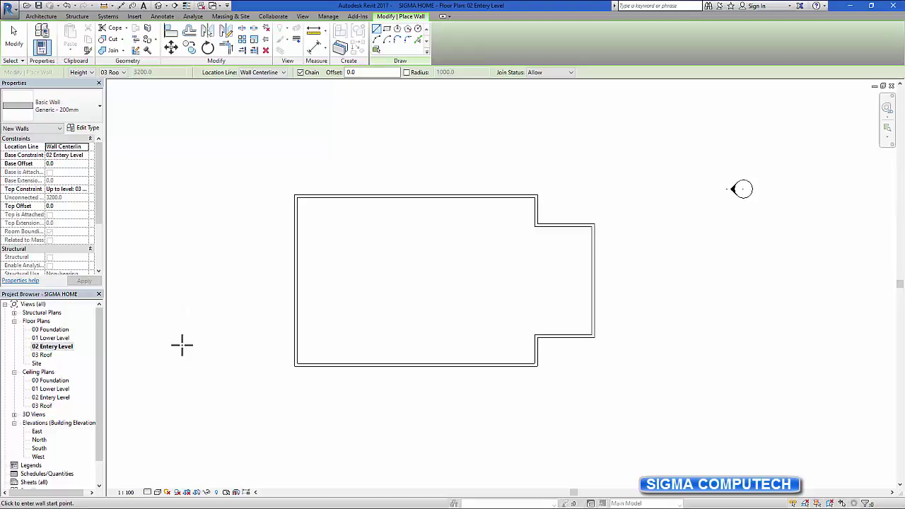
click(296, 196)
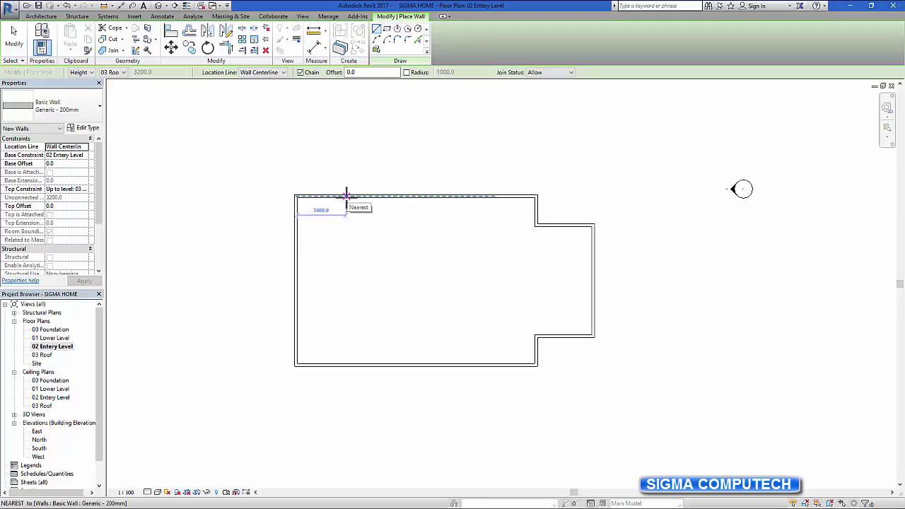
text(8)
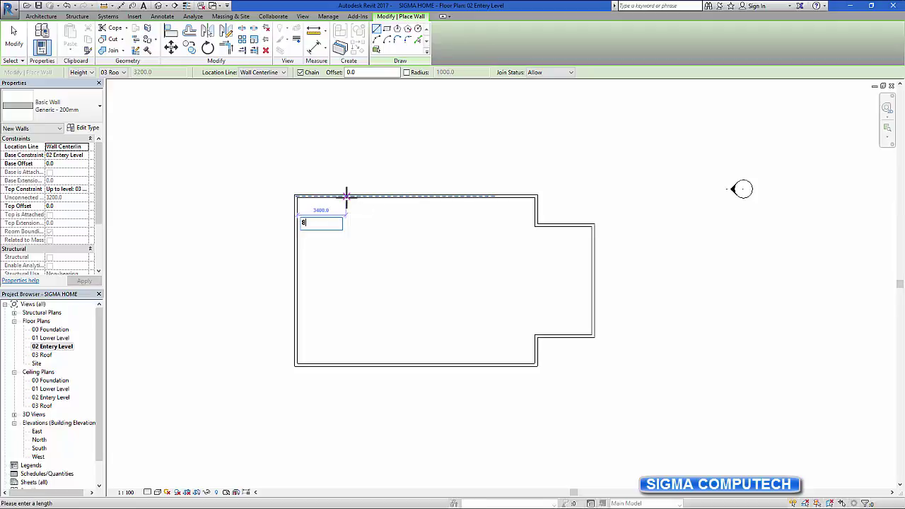
text(000)
key(Return)
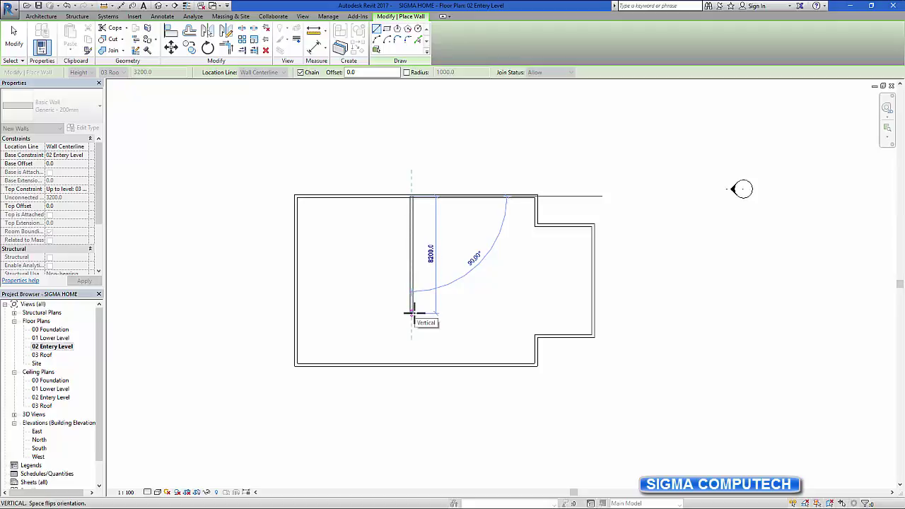
text(8000)
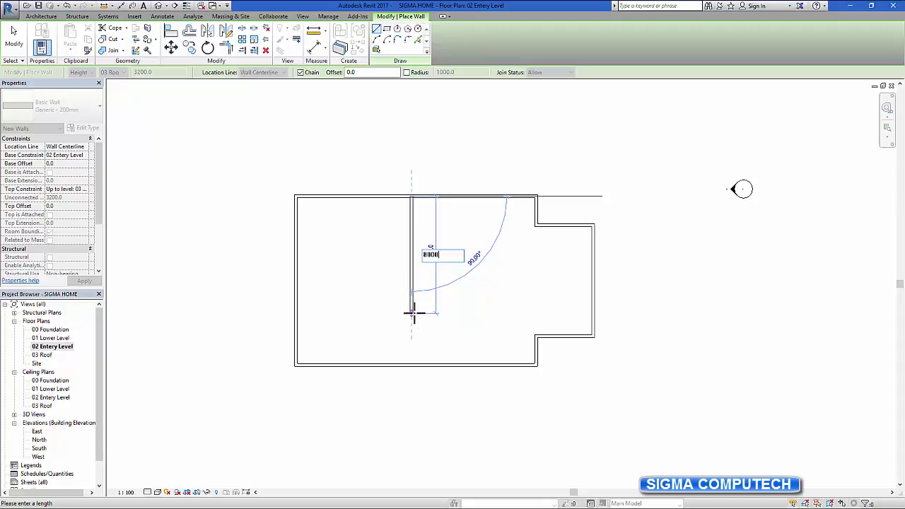
key(Return)
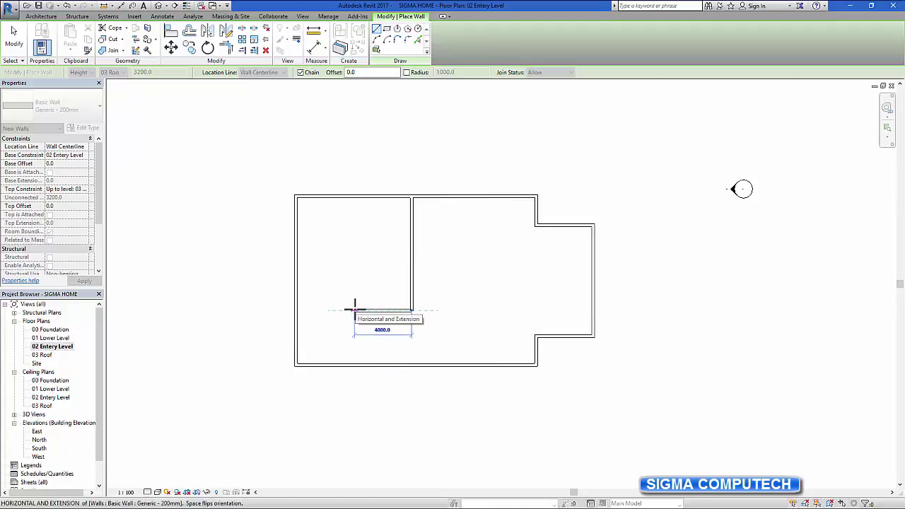
- Continue the wall from its south end west to the exterior west wall, and finish the wall chain
click(295, 310)
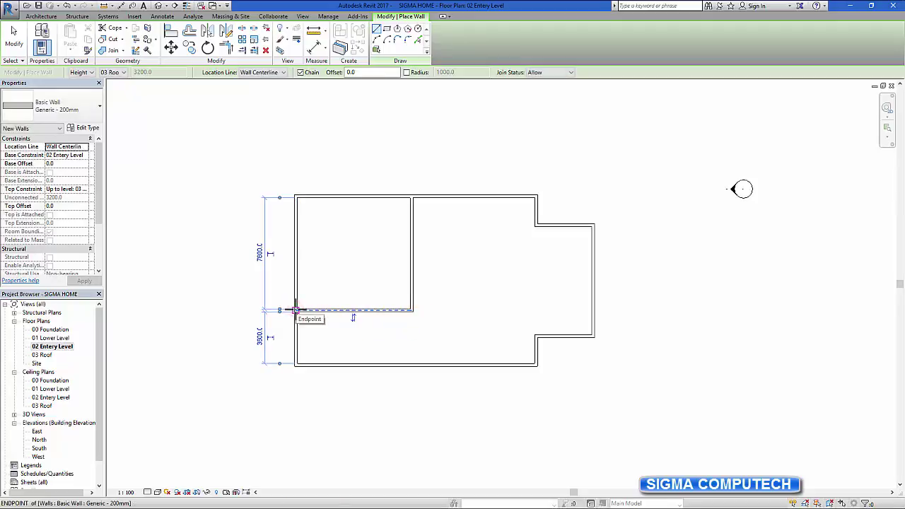
key(Escape)
key(Escape)
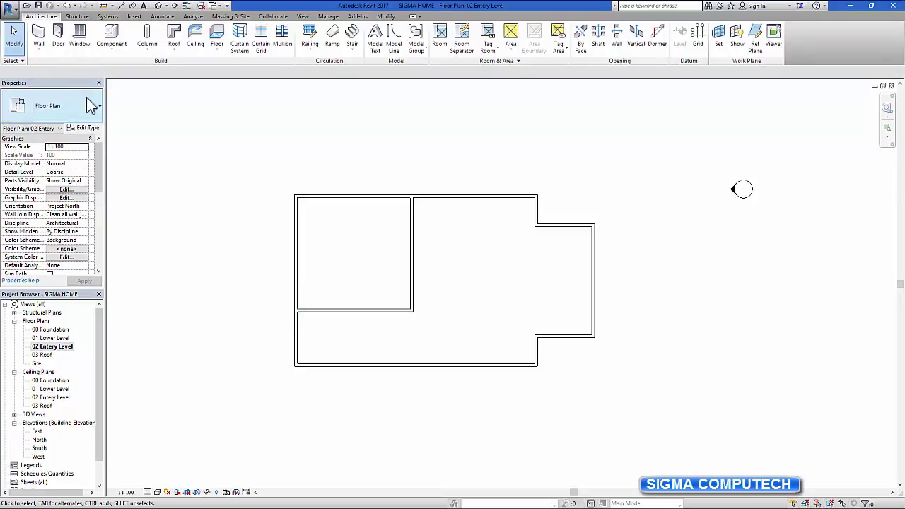
- Draw a Generic - 200mm wall from the south wall, 2000 from the southwest corner, north to the east-west partition
click(39, 36)
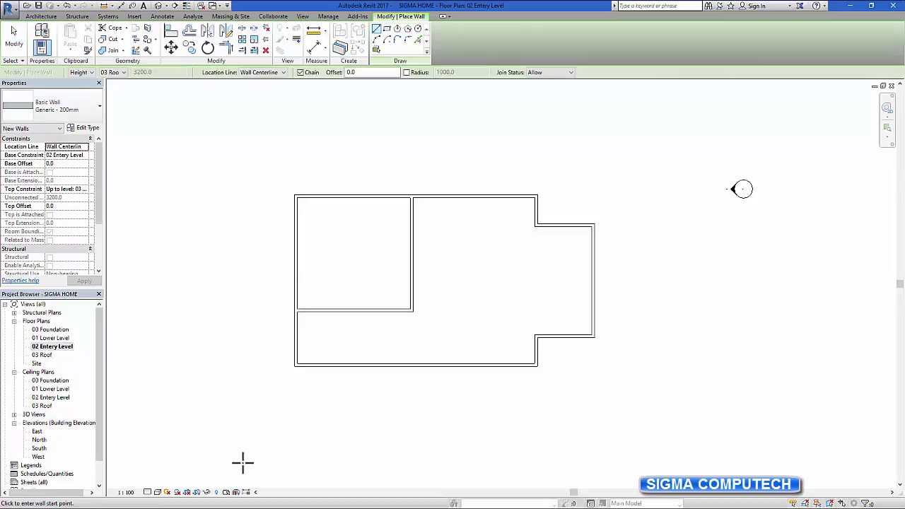
click(296, 364)
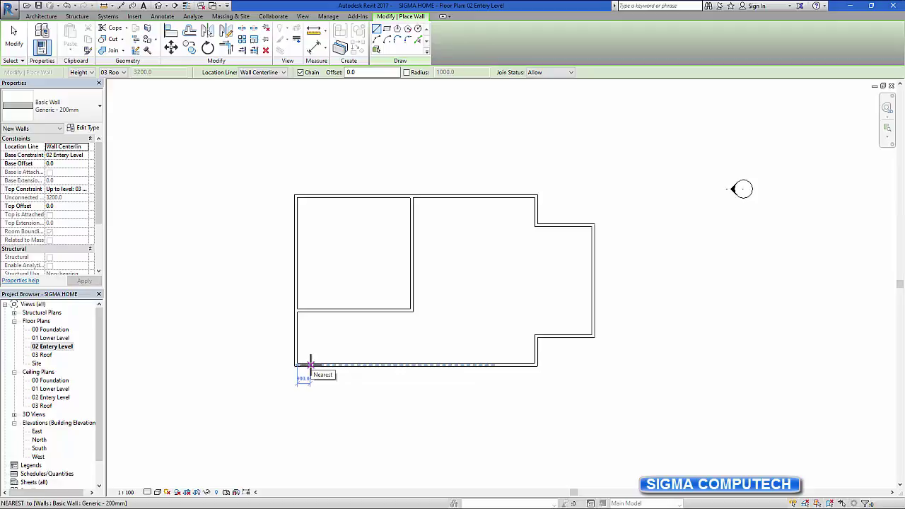
text(2000)
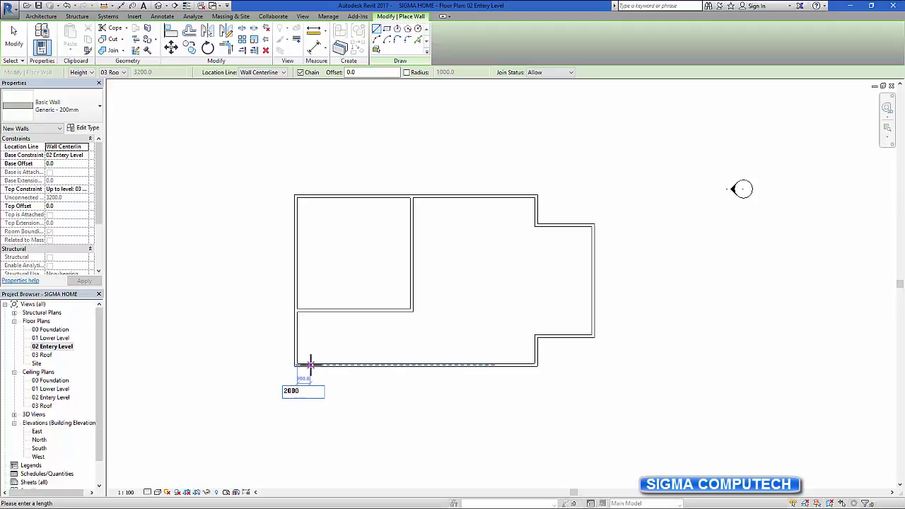
key(Return)
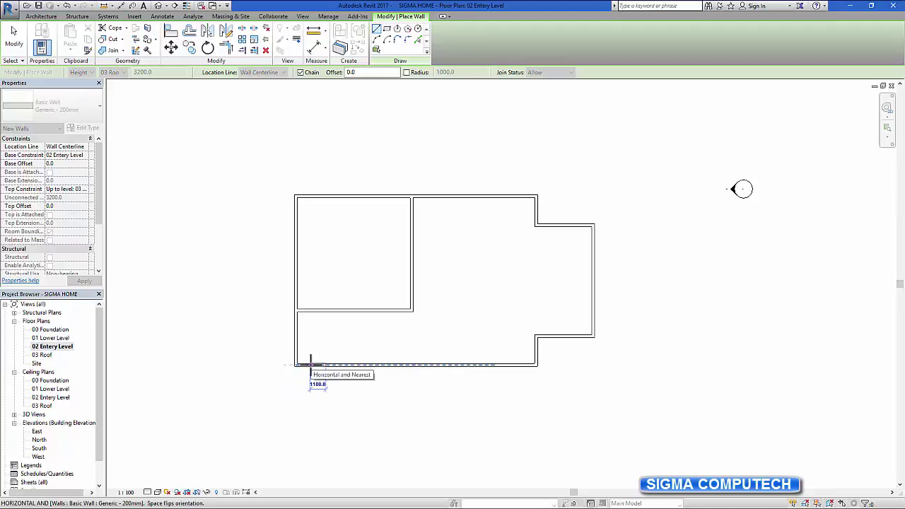
click(327, 364)
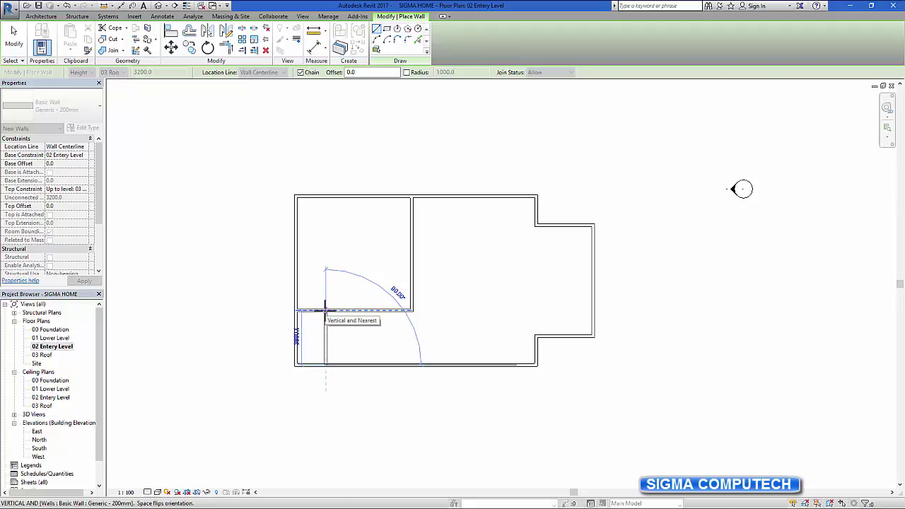
click(325, 309)
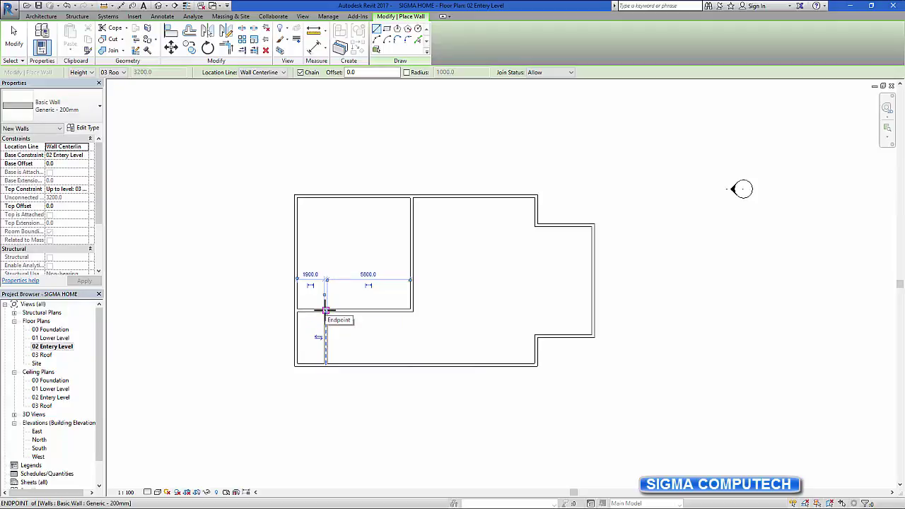
key(Escape)
key(Escape)
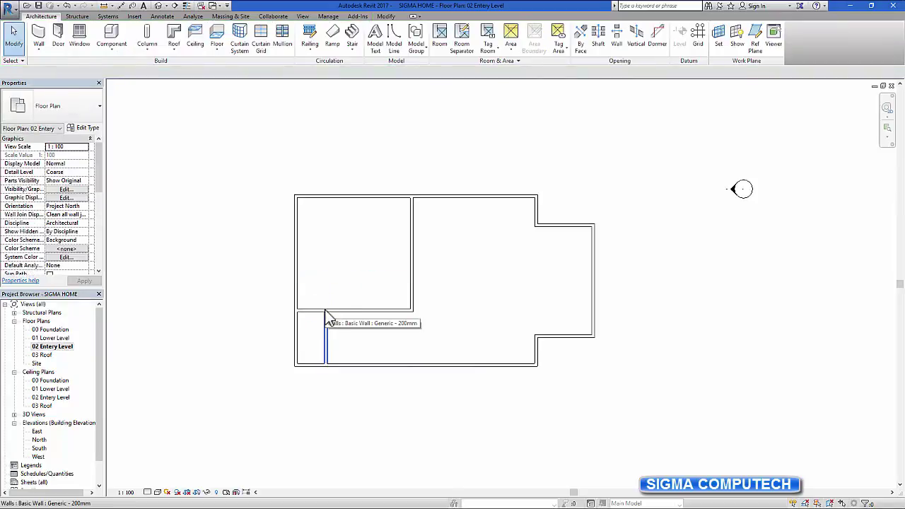
- Show the model in the 3D view to check the interior walls from above, and save the project
click(302, 15)
click(297, 36)
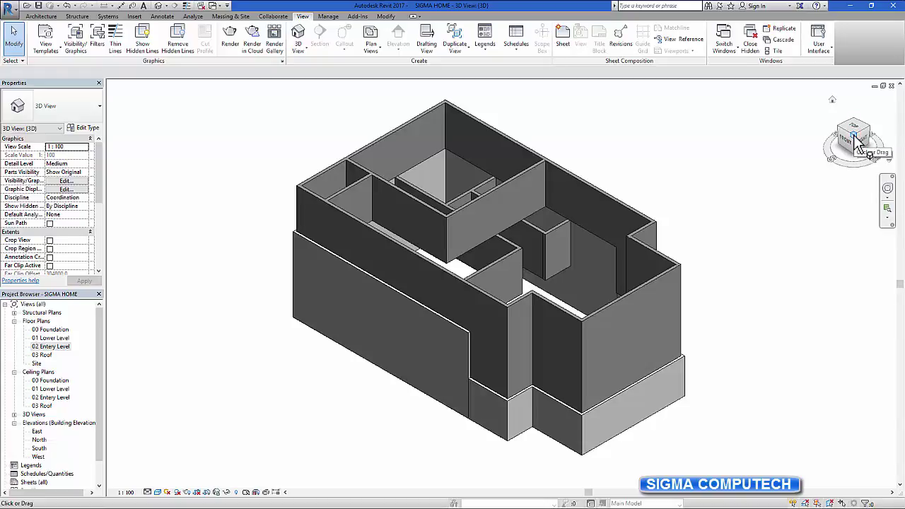
mouse_move(857, 141)
mouse_down()
mouse_move(789, 145)
mouse_move(758, 120)
mouse_move(762, 142)
mouse_move(779, 135)
mouse_move(848, 146)
mouse_up()
mouse_move(501, 283)
shift+middle_down()
mouse_move(453, 304)
mouse_move(353, 244)
mouse_move(368, 318)
mouse_move(435, 326)
mouse_move(496, 307)
shift+middle_up()
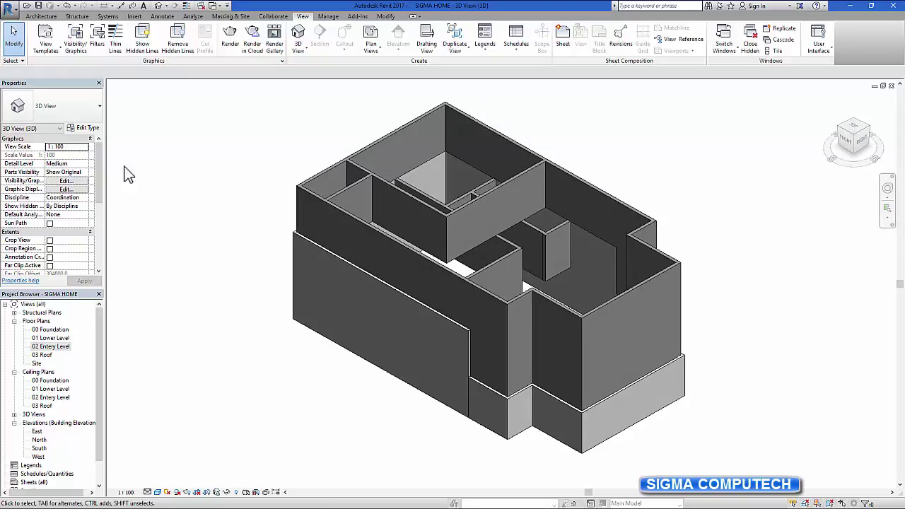
click(37, 7)
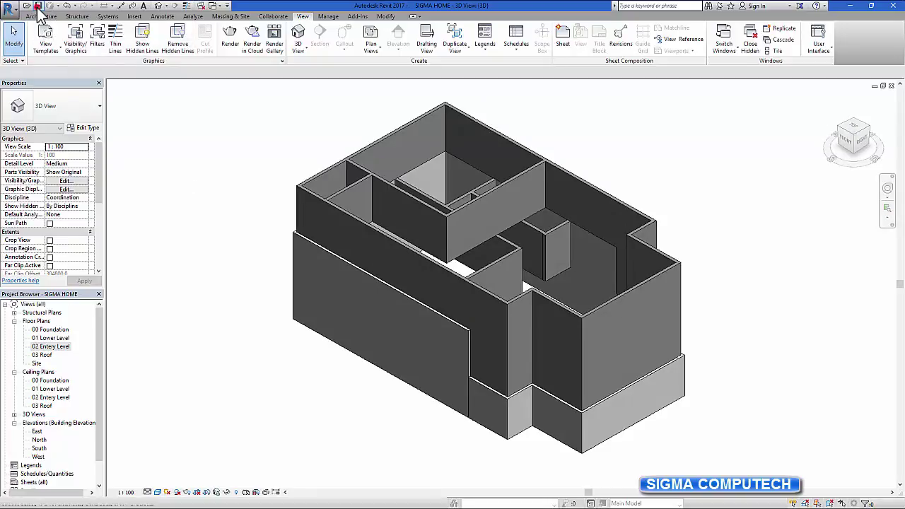